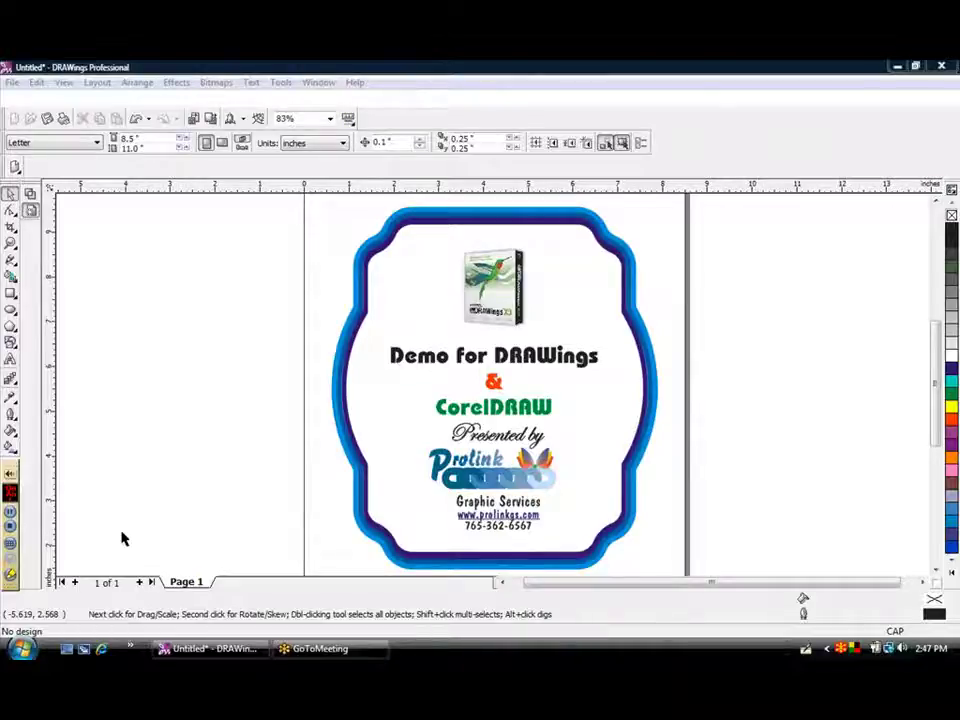
Delete all existing artwork from the page, including the badge frame, logos and text.
{"action": "left_click", "coordinate": [493, 358]}
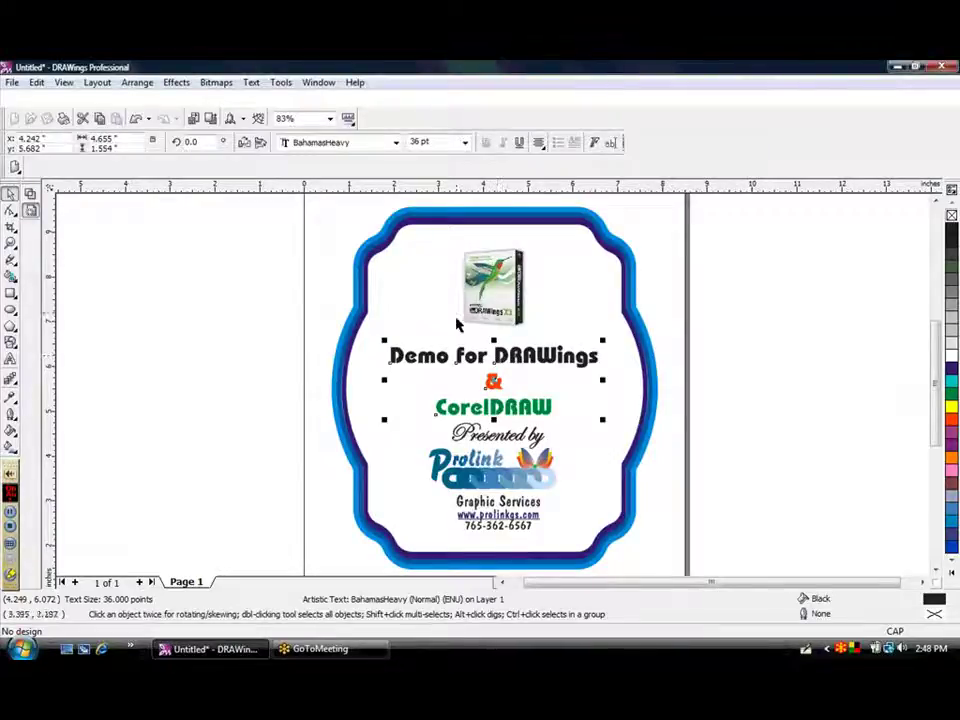
{"action": "scroll", "coordinate": [456, 325], "scroll_direction": "down", "scroll_amount": 3}
{"action": "key", "text": "ctrl+a"}
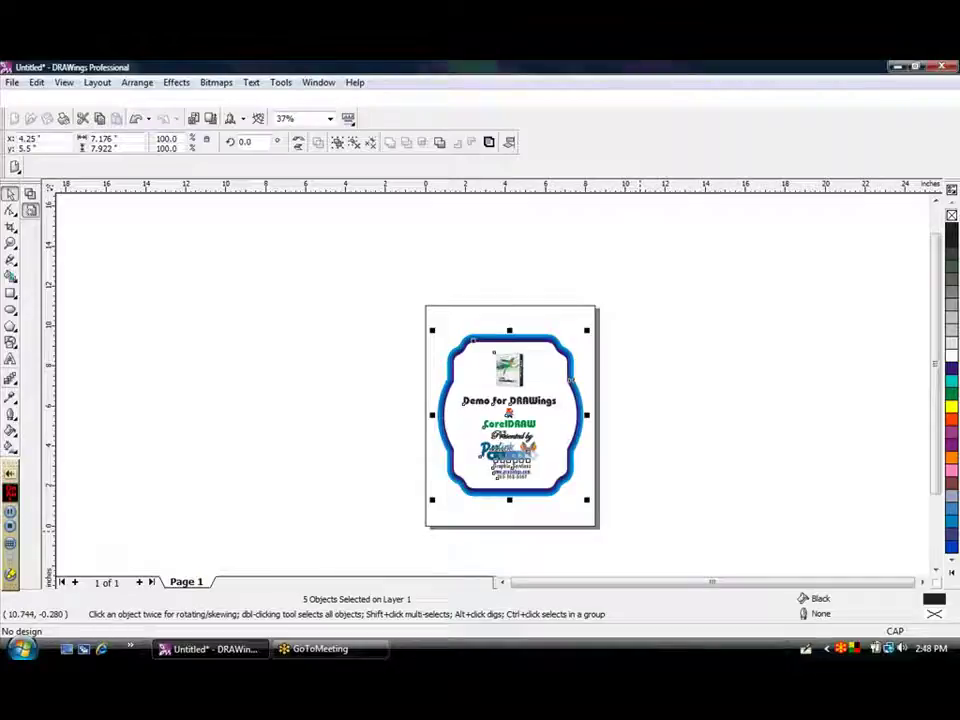
{"action": "key", "text": "Delete"}
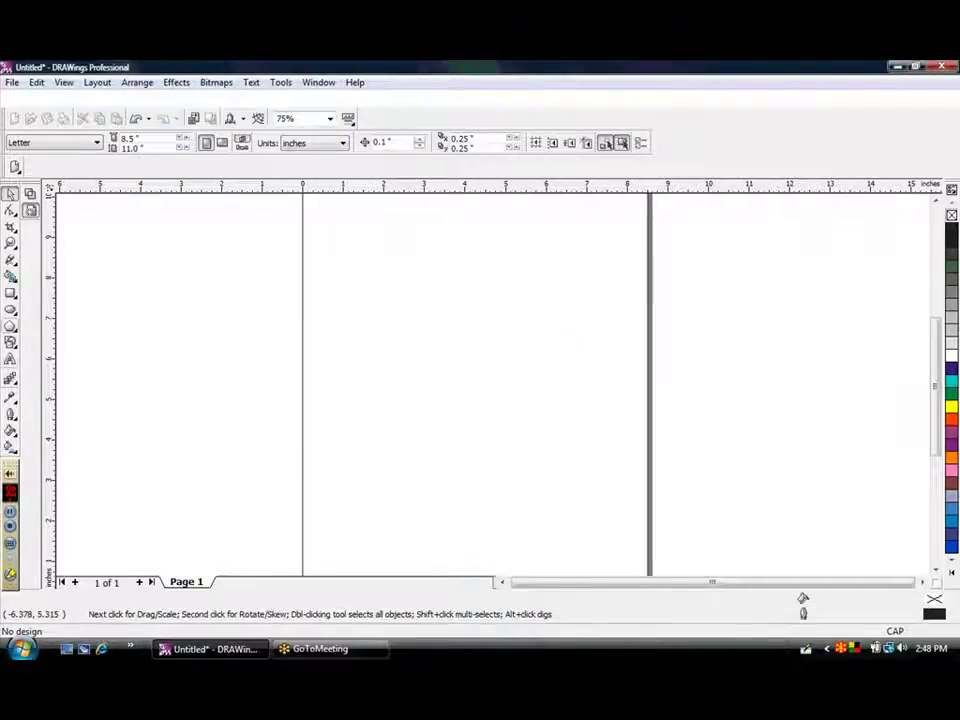
Draw a five-sided polygon about 2.87 by 2.73 inches mid-page and remove its mid-side nodes.
{"action": "key", "text": "y"}
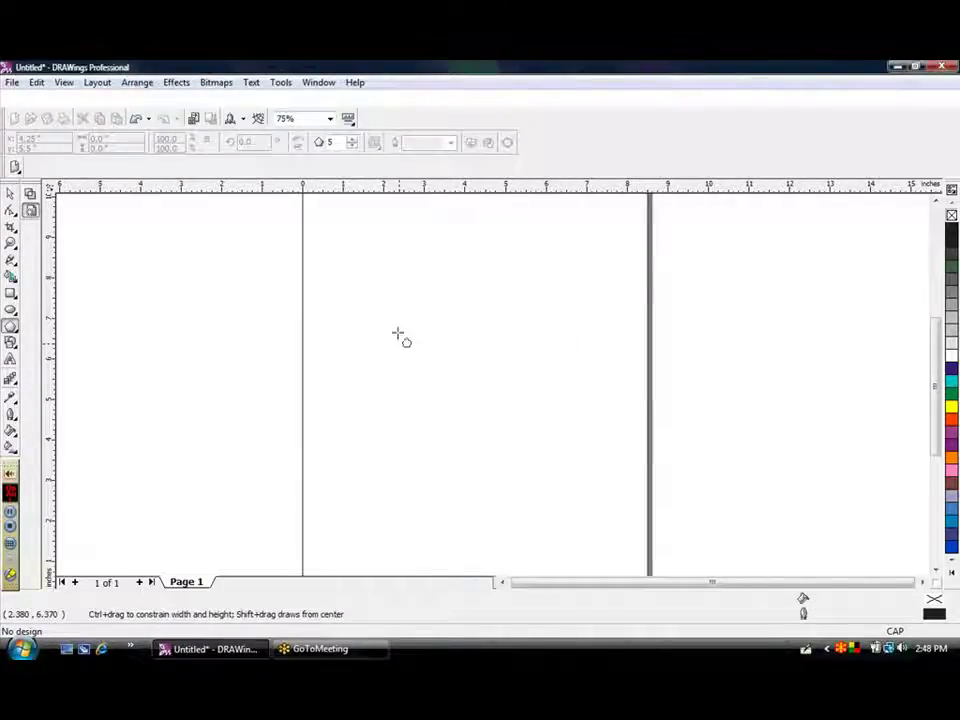
{"action": "left_click_drag", "start_coordinate": [398, 334], "coordinate": [492, 455]}
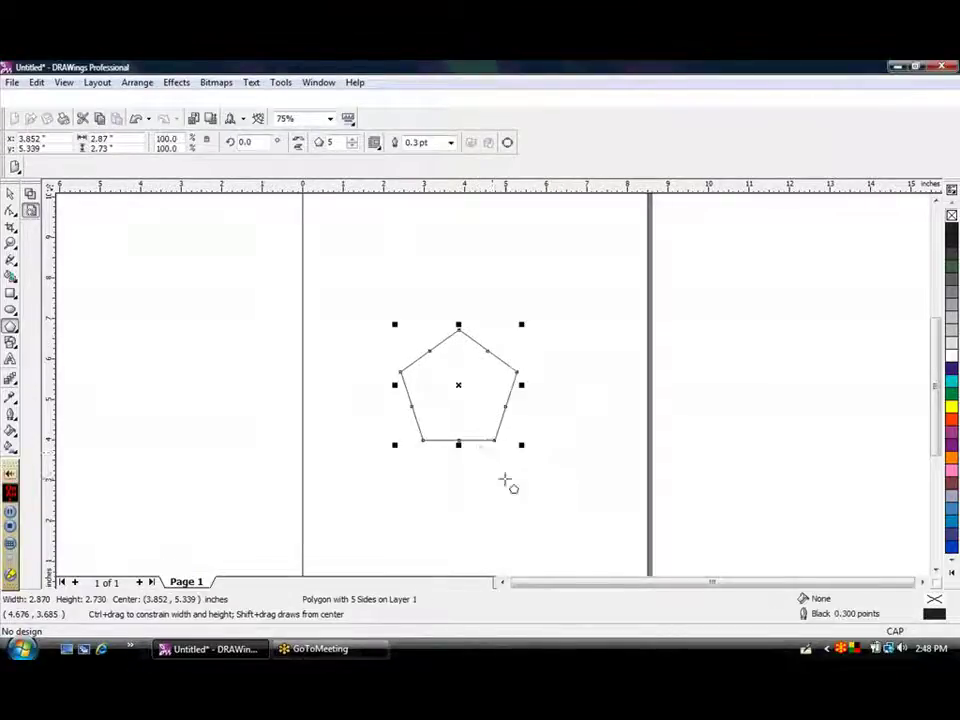
{"action": "key", "text": "F10"}
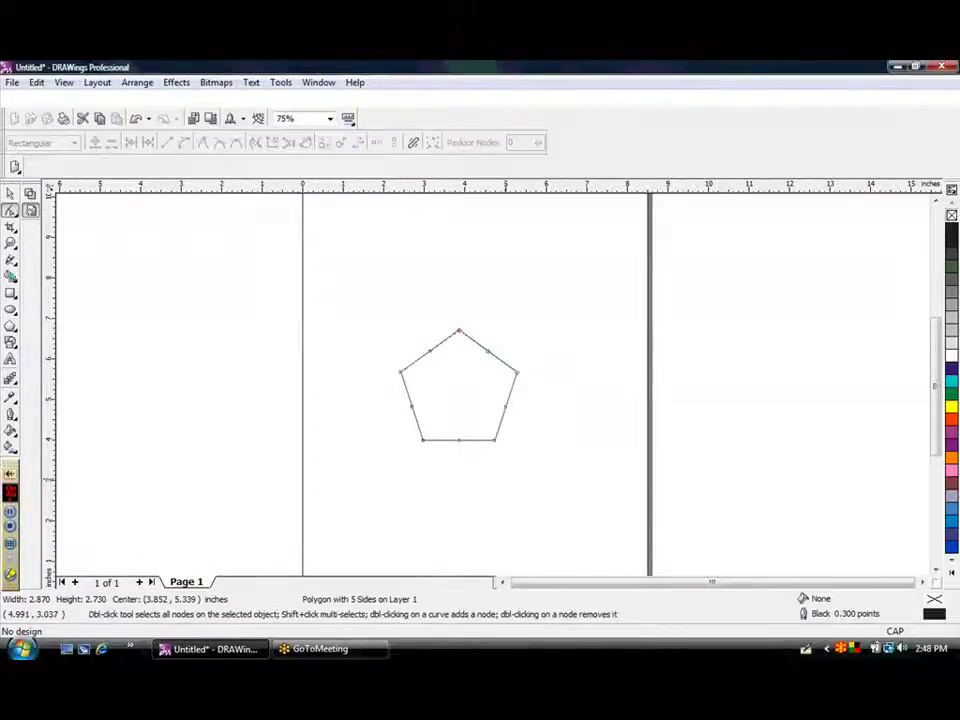
{"action": "left_click", "coordinate": [431, 355]}
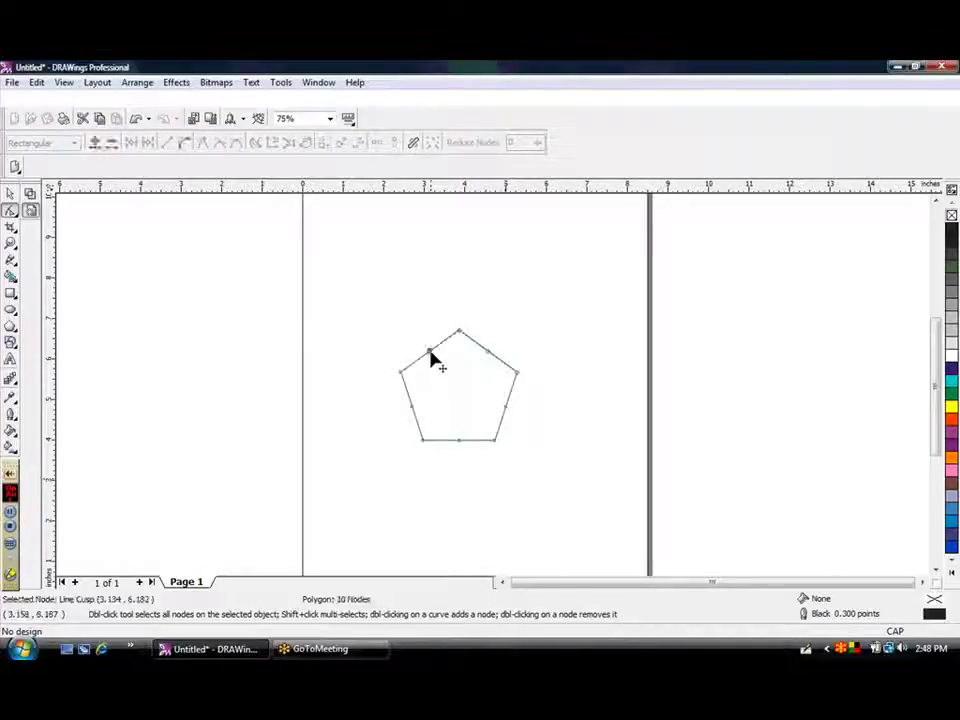
{"action": "double_click", "coordinate": [431, 355]}
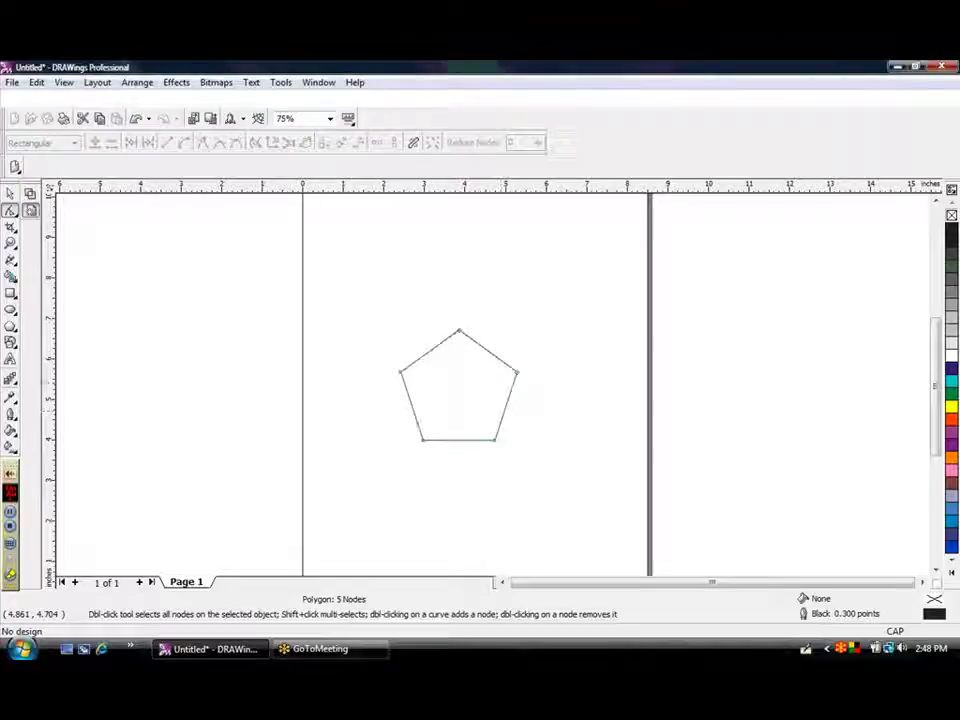
Distort the pentagon into a five-petal flower with the Interactive Distortion tool, using a push-pull amplitude of about -72.
{"action": "left_click", "coordinate": [13, 383]}
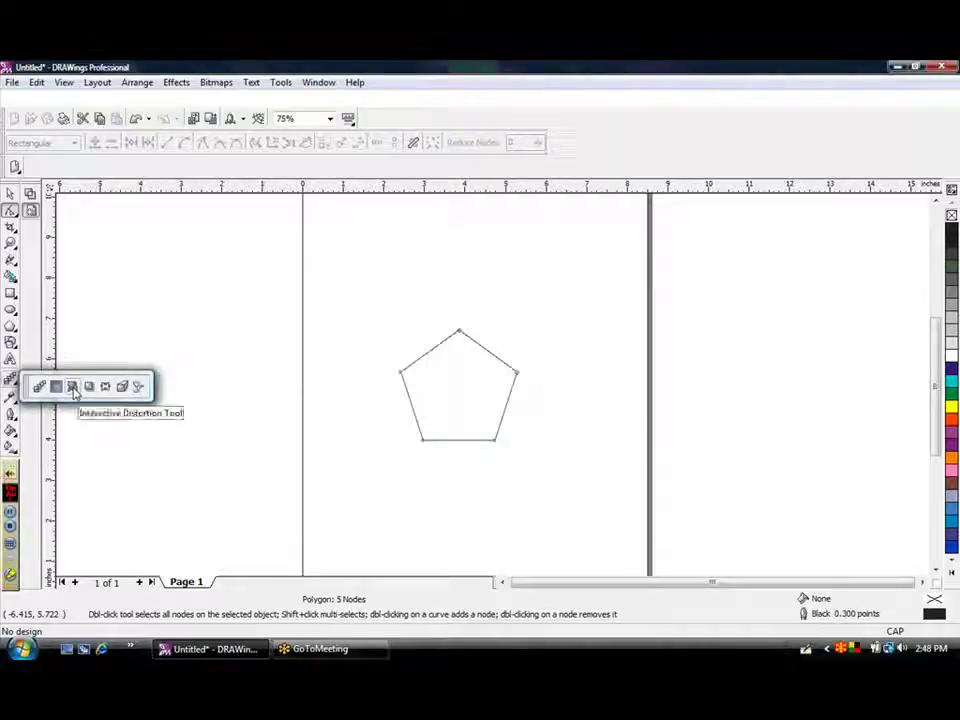
{"action": "left_click", "coordinate": [72, 388]}
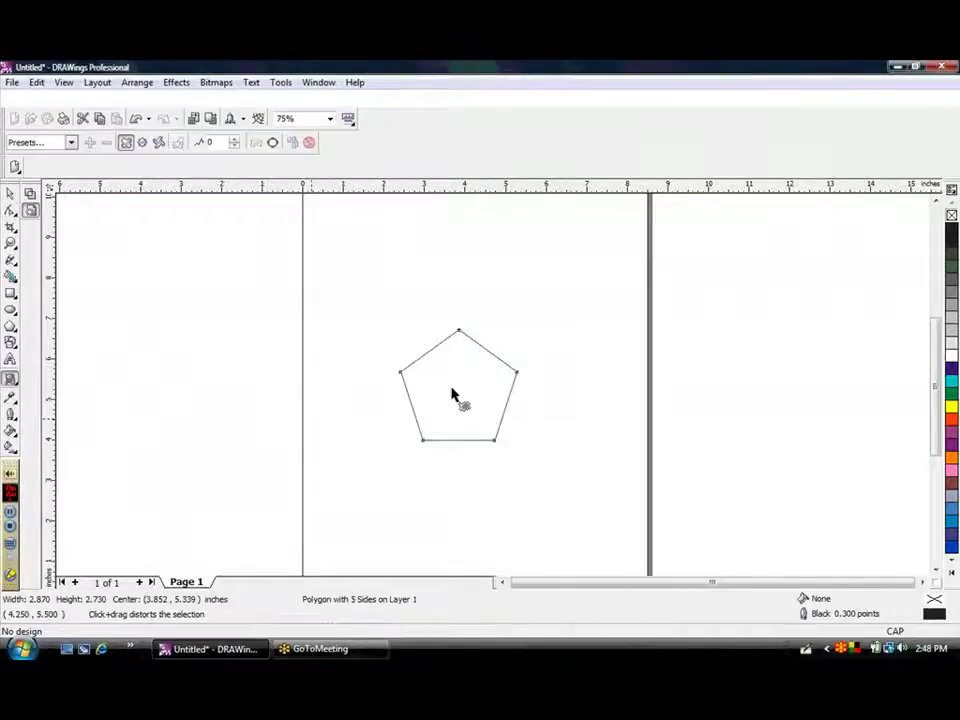
{"action": "left_click_drag", "start_coordinate": [452, 387], "coordinate": [404, 387]}
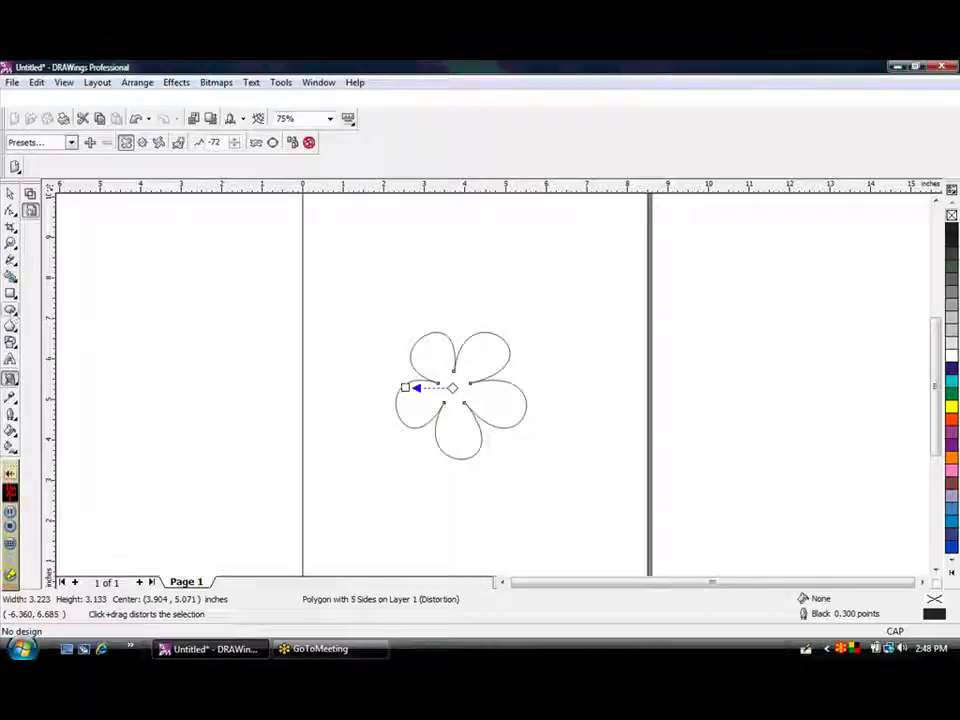
Draw an ellipse about 0.61 by 0.69 inches at the flower's center, filling it yellow and the petals orange.
{"action": "key", "text": "F7"}
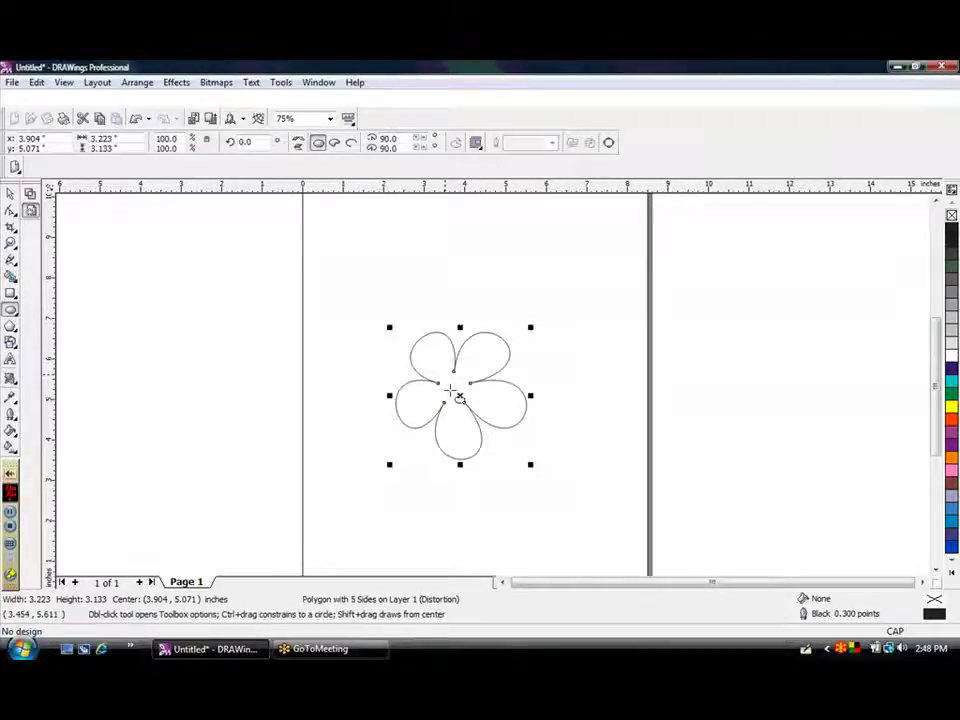
{"action": "left_click_drag", "start_coordinate": [443, 373], "coordinate": [468, 401]}
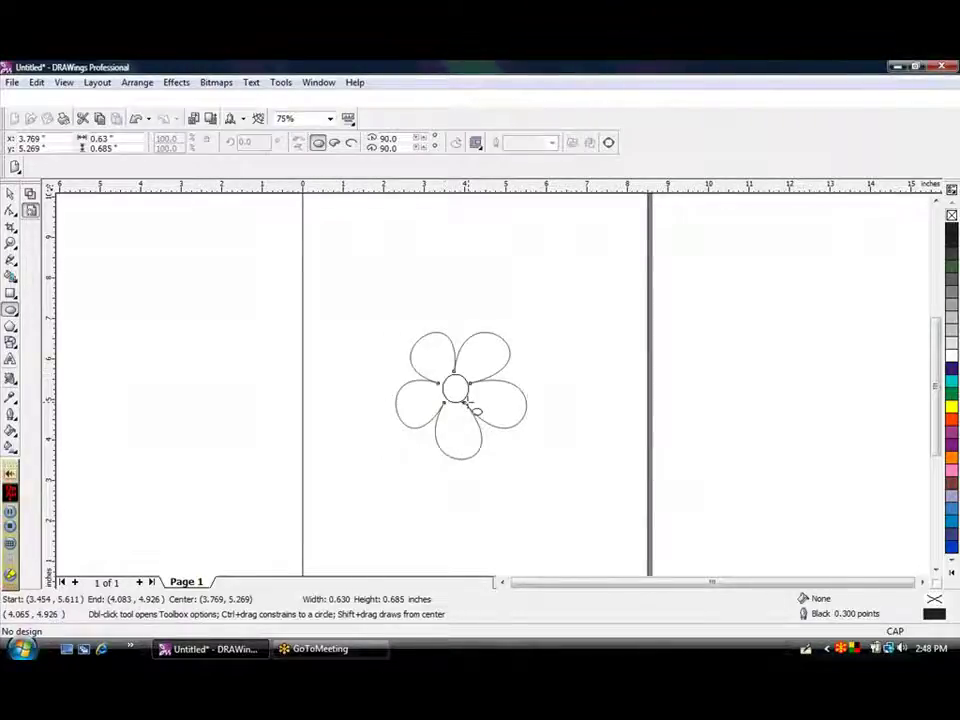
{"action": "left_click", "coordinate": [951, 405]}
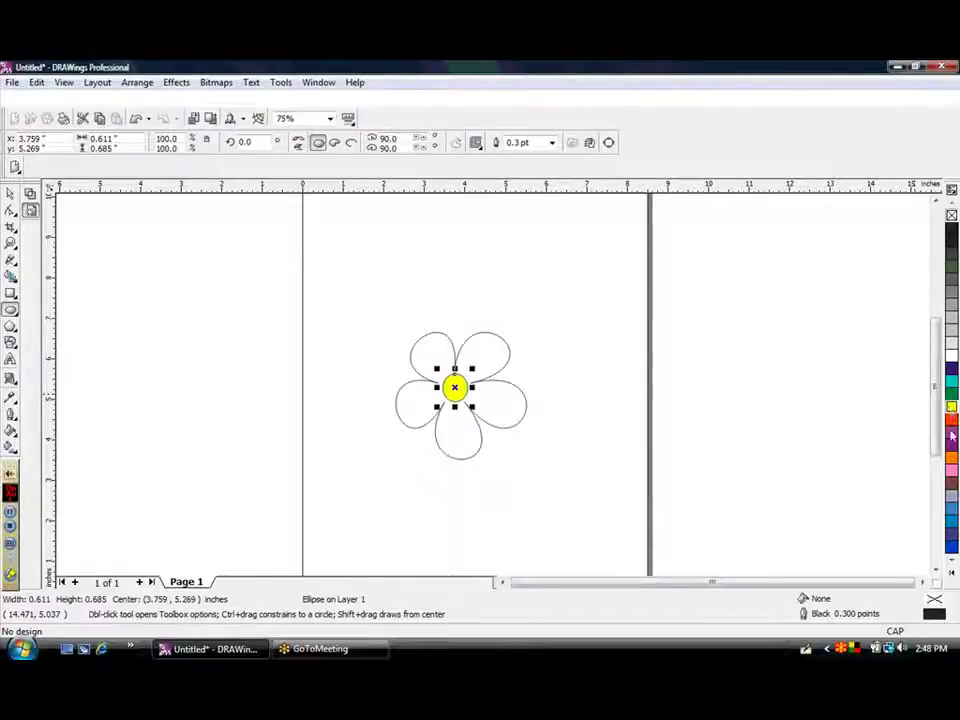
{"action": "left_click_drag", "start_coordinate": [951, 460], "coordinate": [513, 416]}
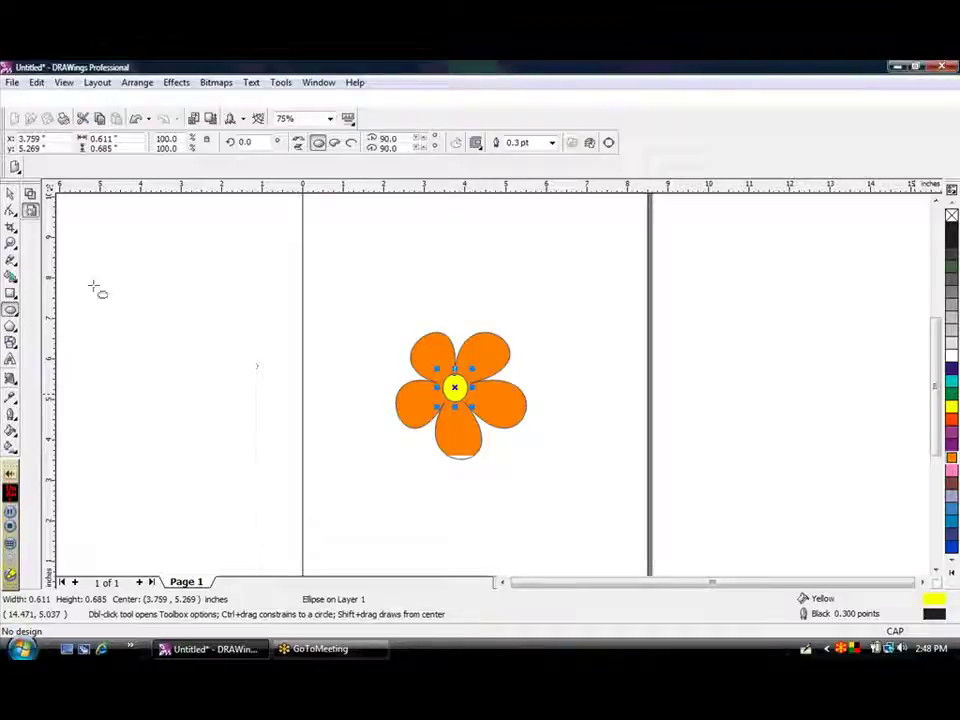
Draw a curved freehand stem about 2.8 inches tall down from the flower's center, with an 8.0 pt green outline.
{"action": "left_click", "coordinate": [10, 259]}
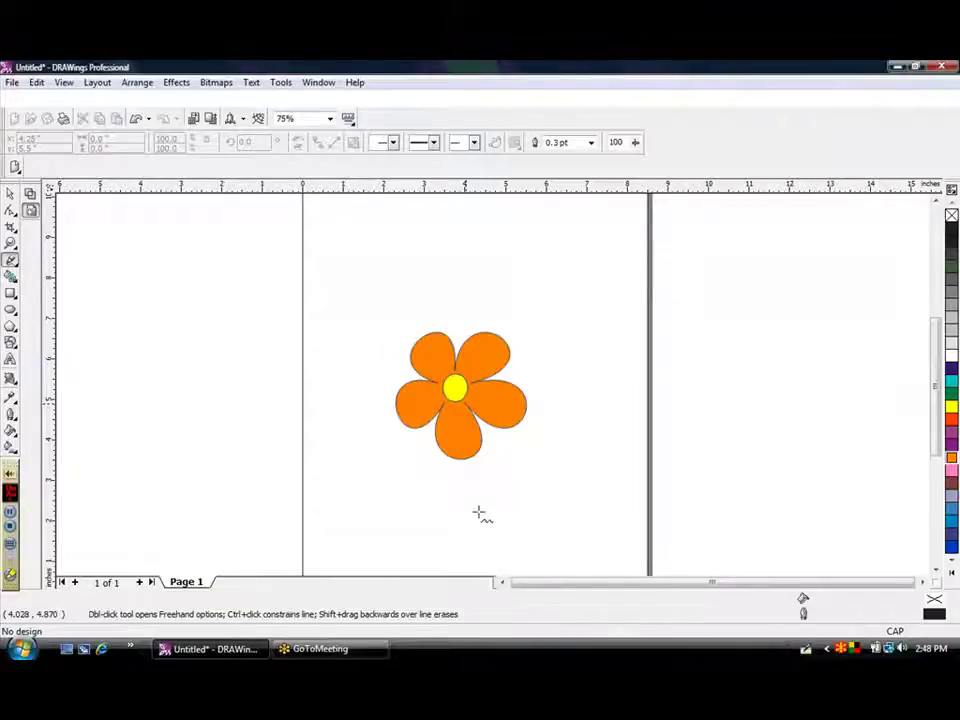
{"action": "left_click_drag", "start_coordinate": [478, 518], "coordinate": [459, 398]}
{"action": "left_click", "coordinate": [591, 142]}
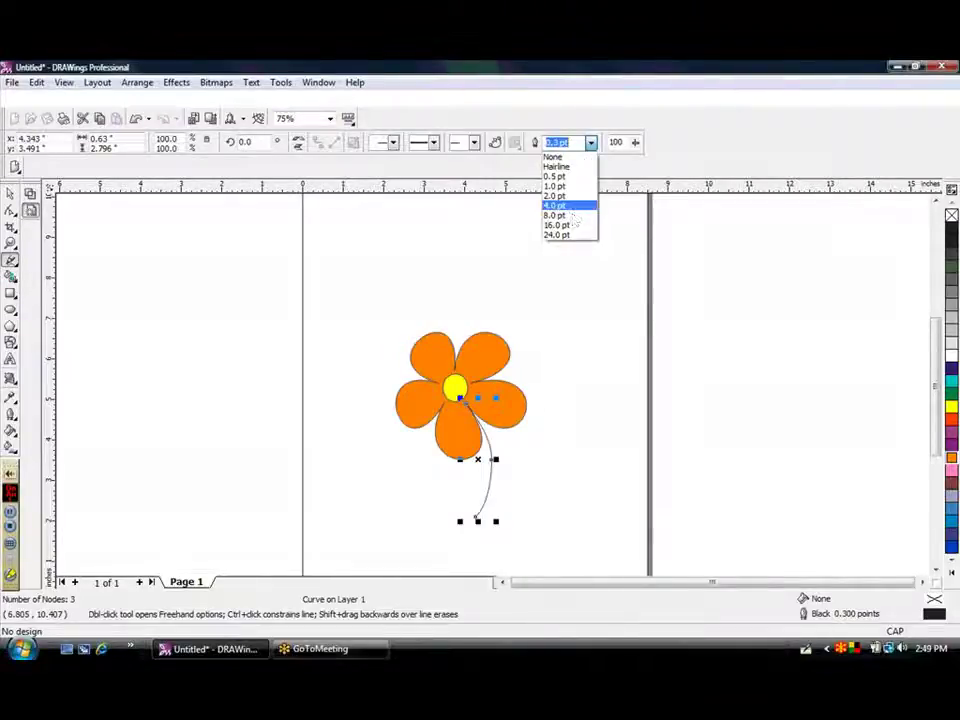
{"action": "left_click", "coordinate": [572, 215]}
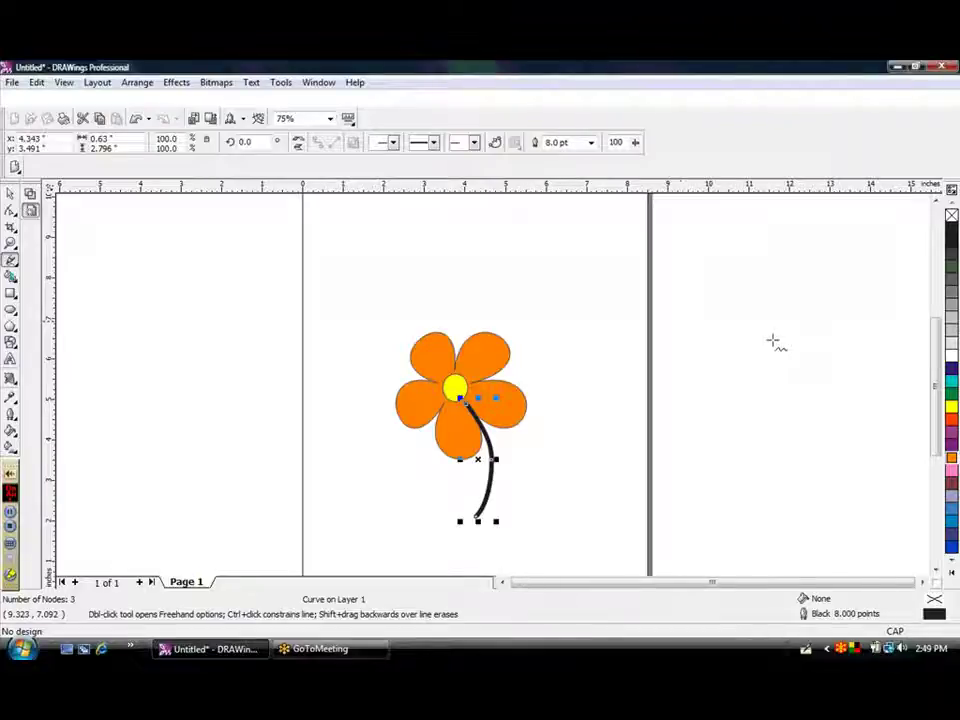
{"action": "right_click", "coordinate": [951, 393]}
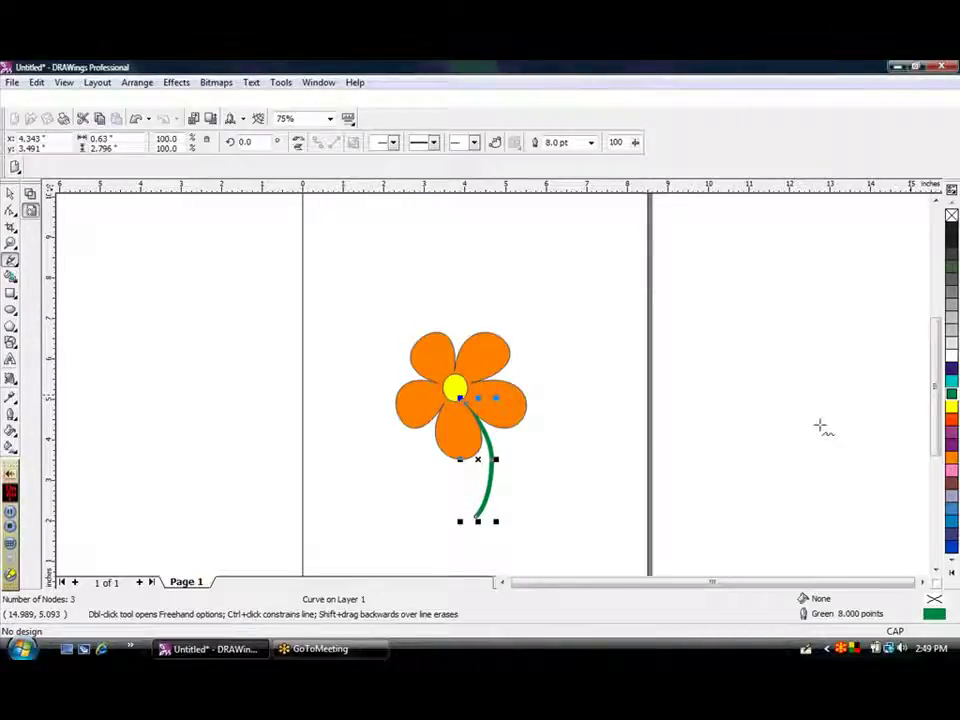
Draw a closed freehand leaf about 1 by 1.2 inches beside the stem, filled Martian Green with no outline.
{"action": "left_click", "coordinate": [490, 478]}
{"action": "mouse_move", "coordinate": [490, 478]}
{"action": "left_mouse_down"}
{"action": "mouse_move", "coordinate": [503, 446]}
{"action": "mouse_move", "coordinate": [529, 428]}
{"action": "mouse_move", "coordinate": [520, 458]}
{"action": "mouse_move", "coordinate": [490, 478]}
{"action": "left_mouse_up"}
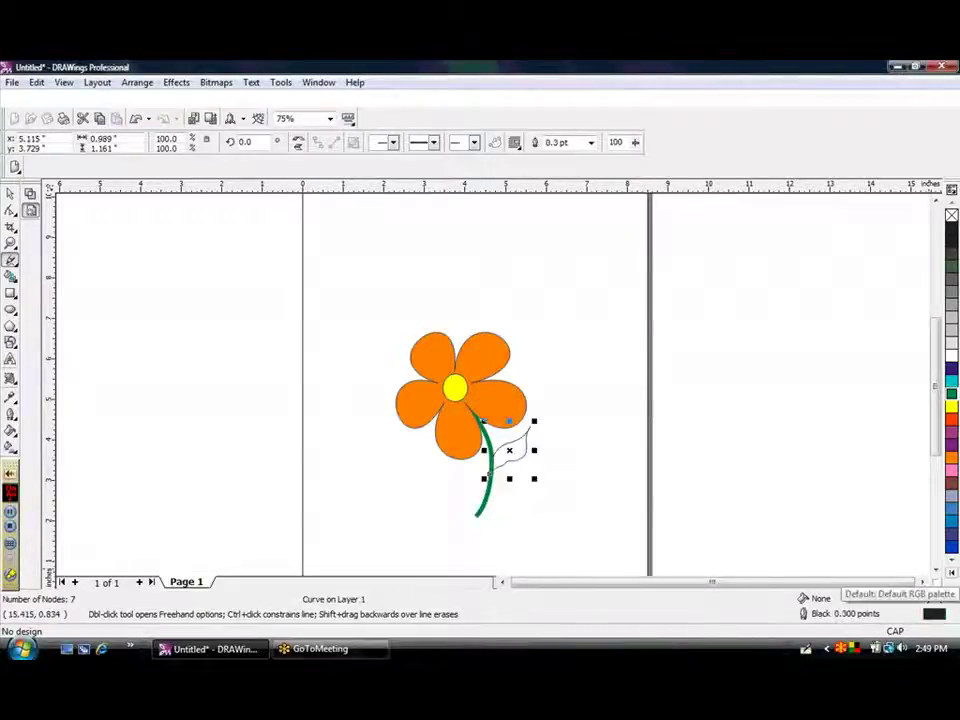
{"action": "left_click", "coordinate": [951, 572]}
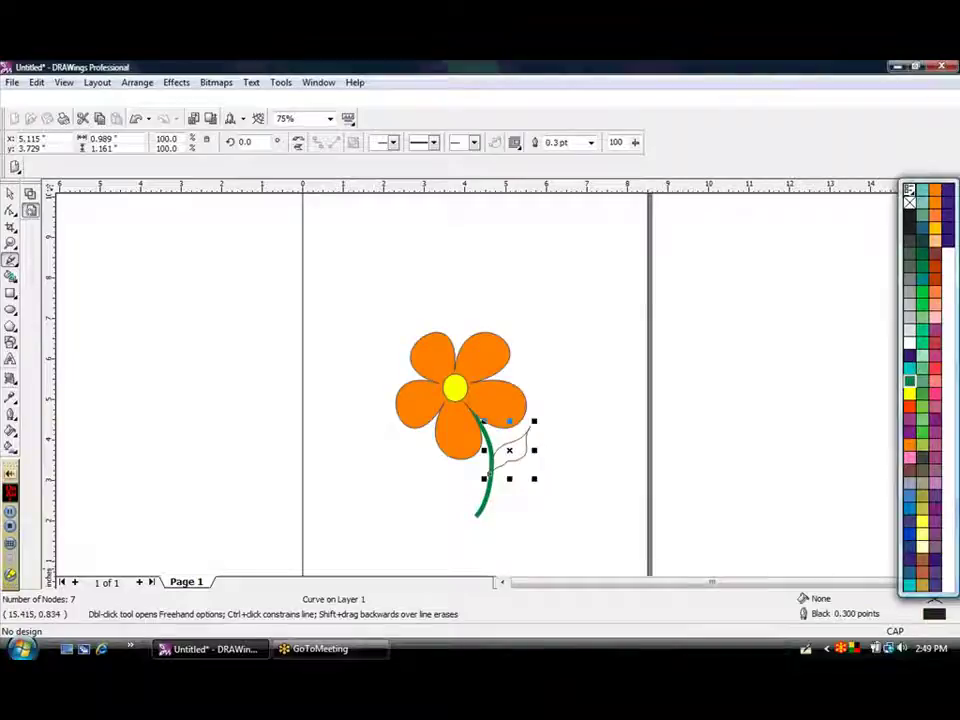
{"action": "left_click", "coordinate": [920, 445]}
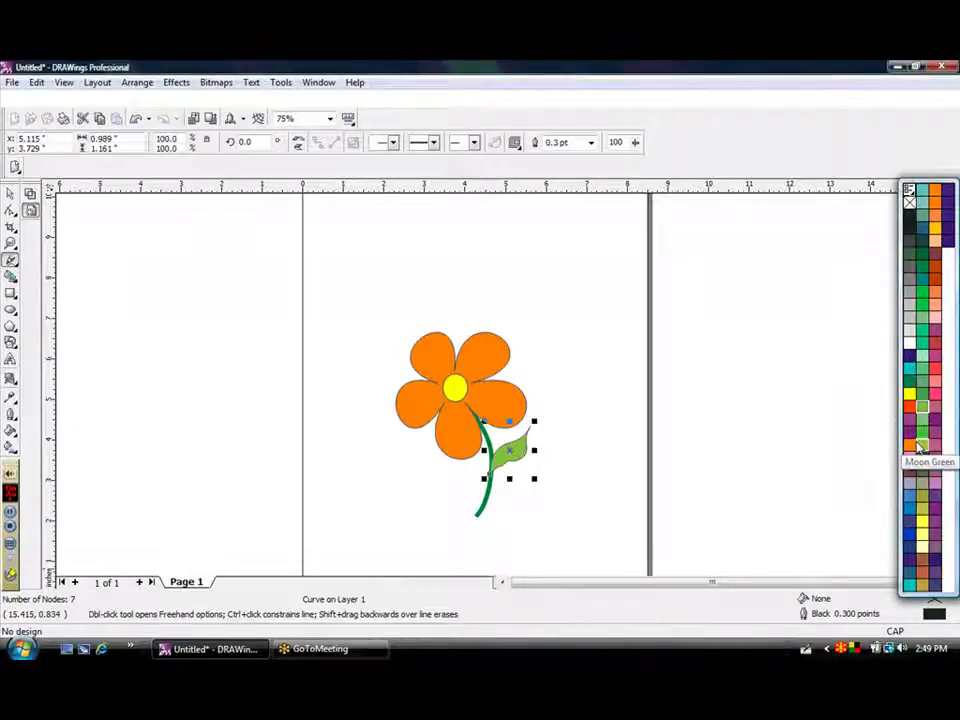
{"action": "right_click", "coordinate": [910, 203]}
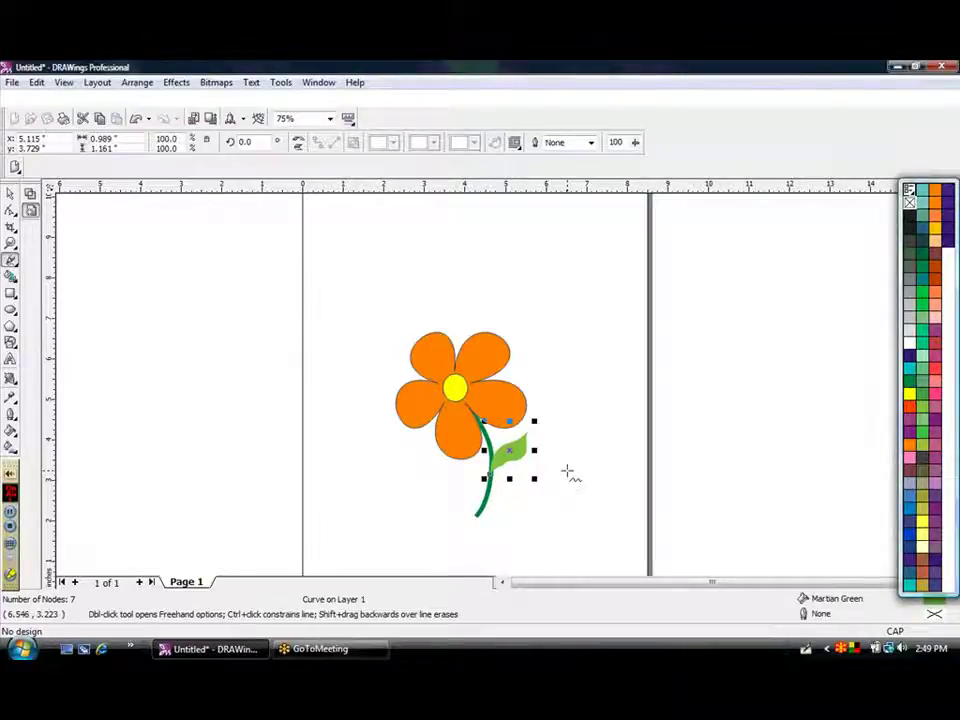
{"action": "key", "text": "Escape"}
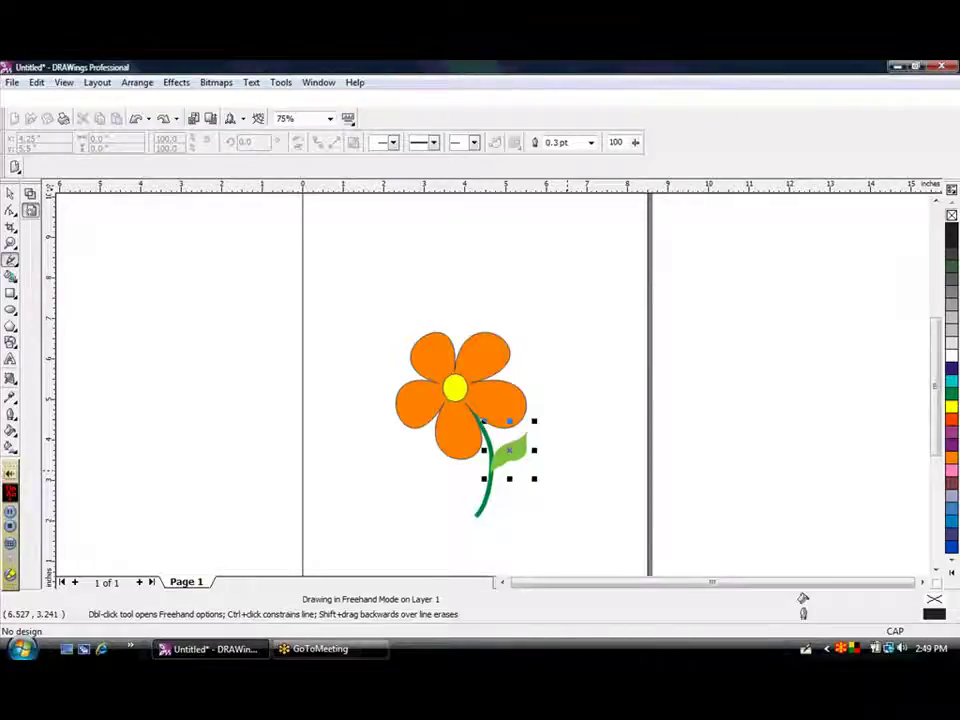
{"action": "left_click", "coordinate": [567, 470]}
{"action": "left_click", "coordinate": [617, 462]}
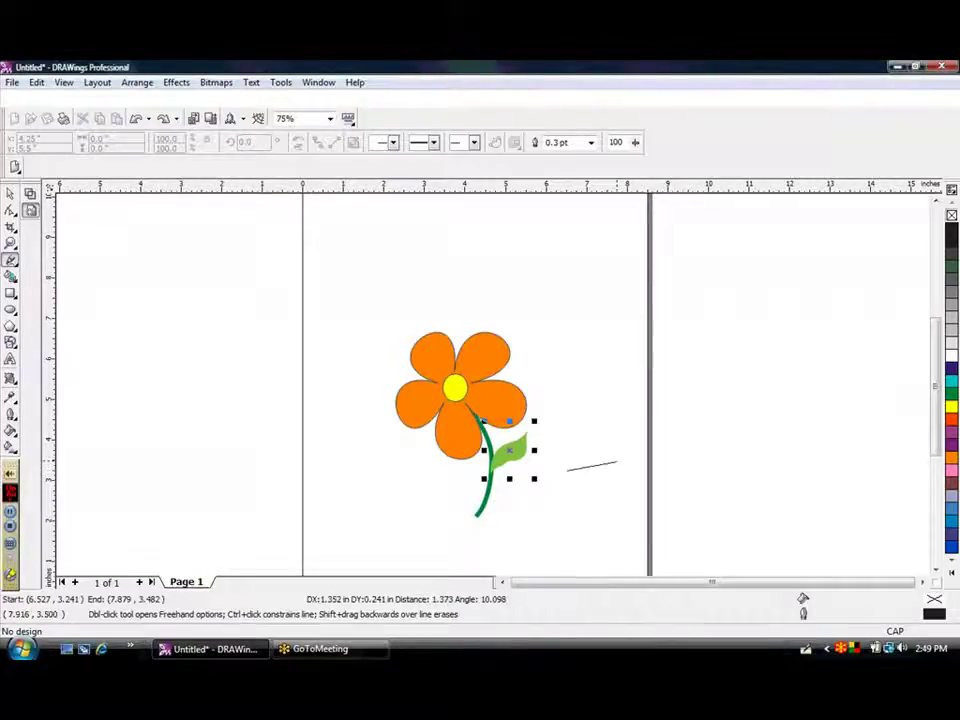
{"action": "key", "text": "Delete"}
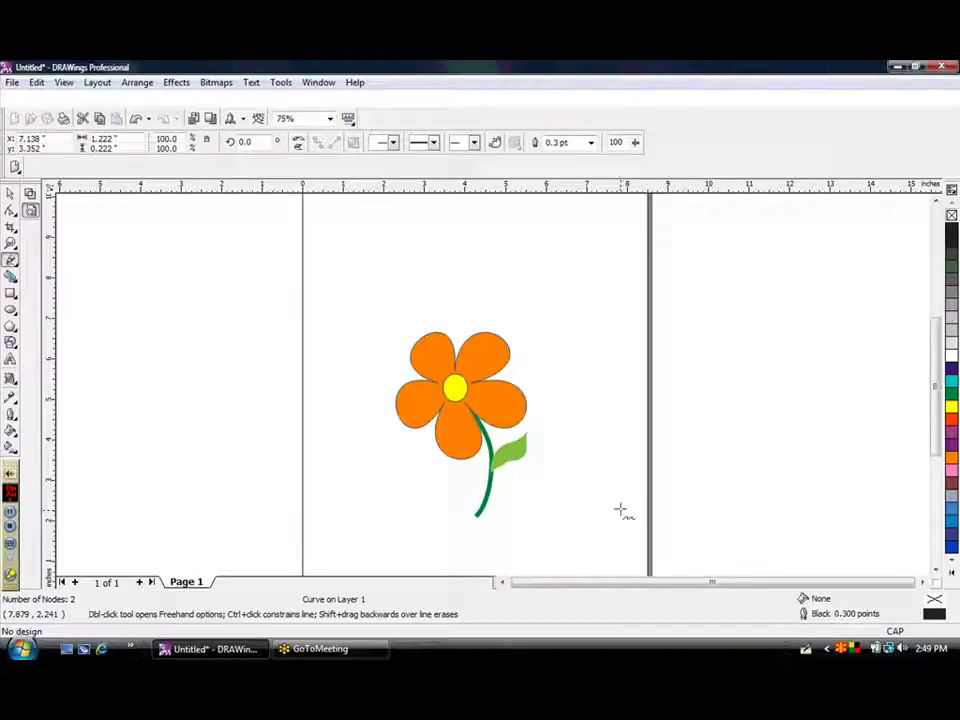
Group the petals, yellow center, stem and leaf into one object.
{"action": "key", "text": "space"}
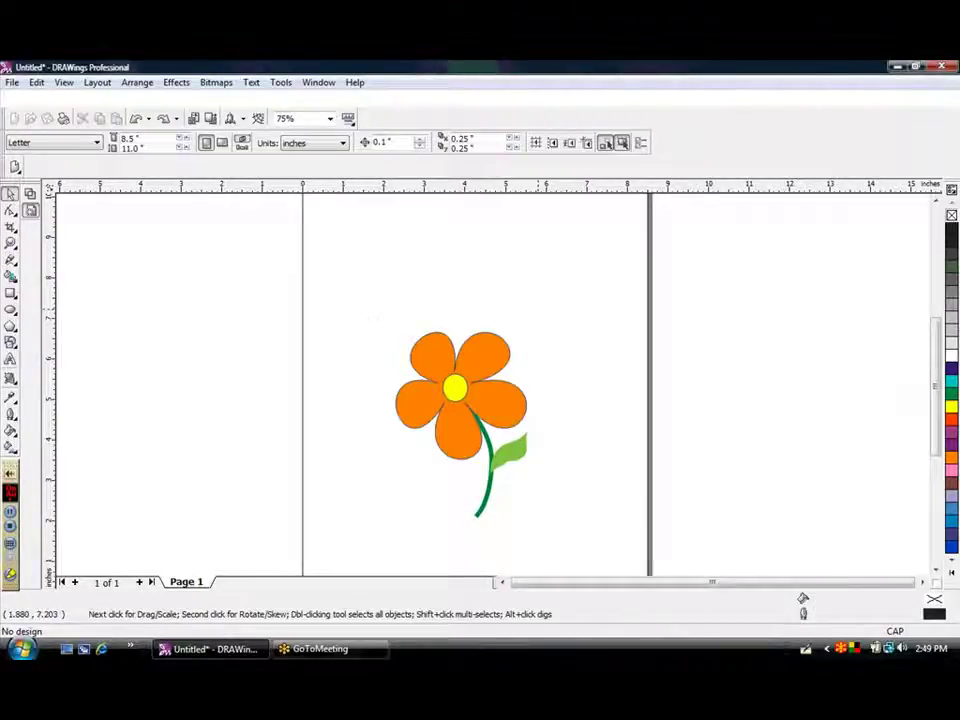
{"action": "left_click_drag", "start_coordinate": [379, 312], "coordinate": [560, 537]}
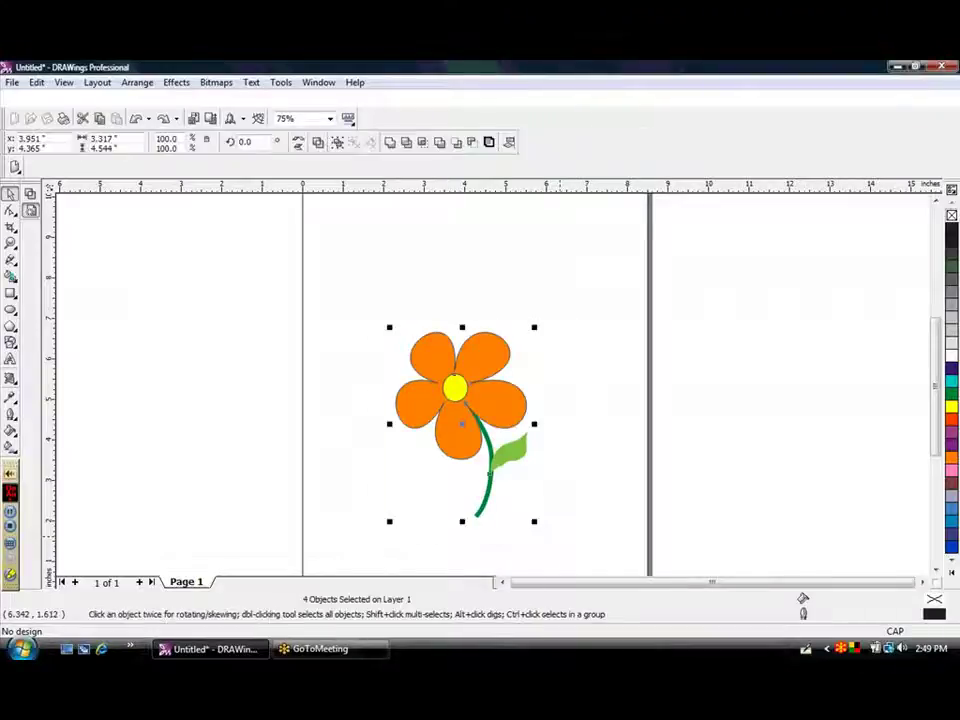
{"action": "key", "text": "ctrl+g"}
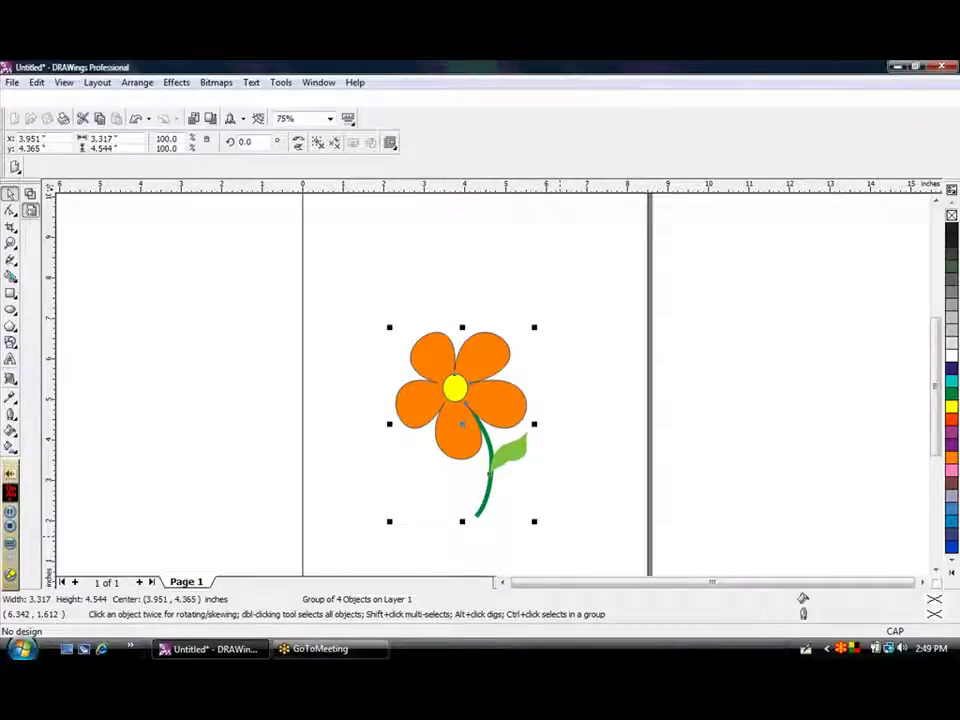
Scale the flower group down to about 61.8% and center it on the page.
{"action": "left_click_drag", "start_coordinate": [535, 523], "coordinate": [483, 451]}
{"action": "left_click_drag", "start_coordinate": [433, 380], "coordinate": [471, 369]}
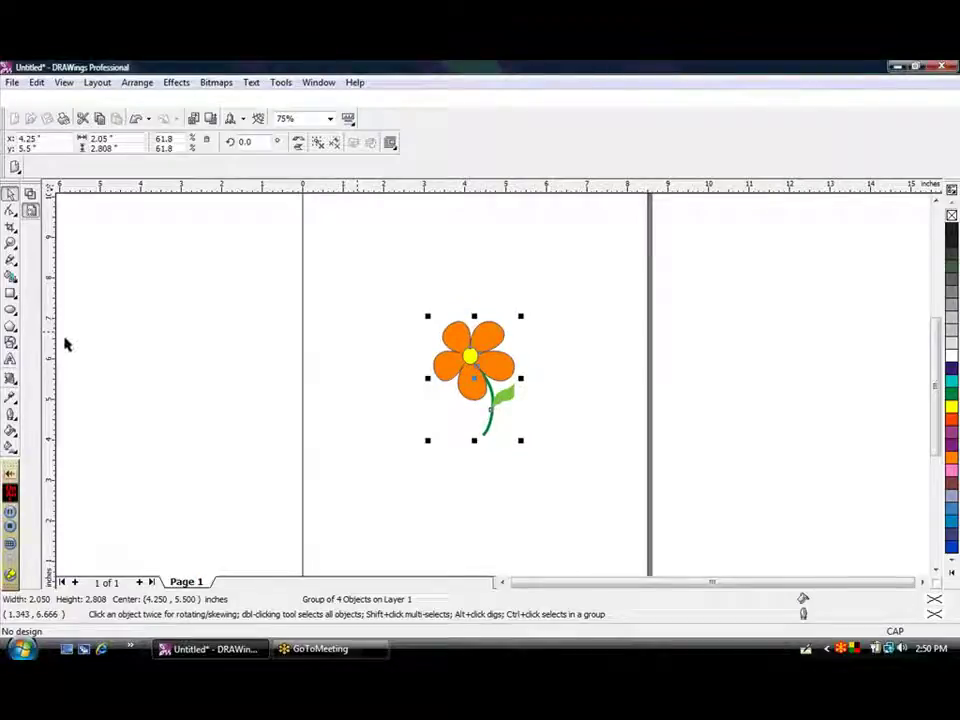
Add the artistic text "FLOWERS" just below the flower's stem.
{"action": "left_click", "coordinate": [10, 358]}
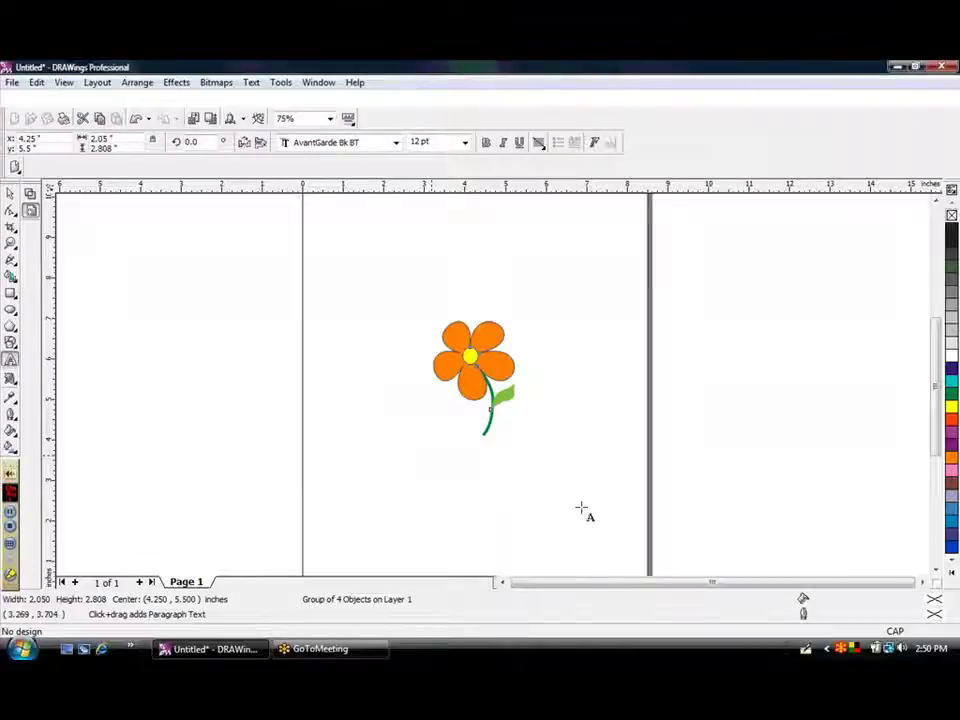
{"action": "left_click", "coordinate": [436, 448]}
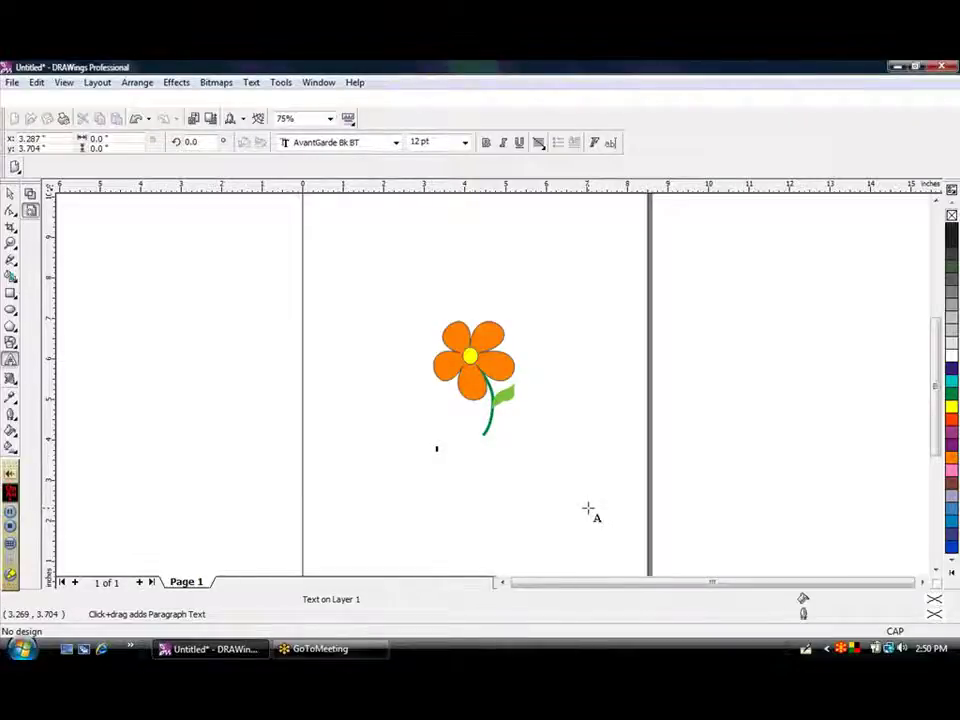
{"action": "type", "text": "FL"}
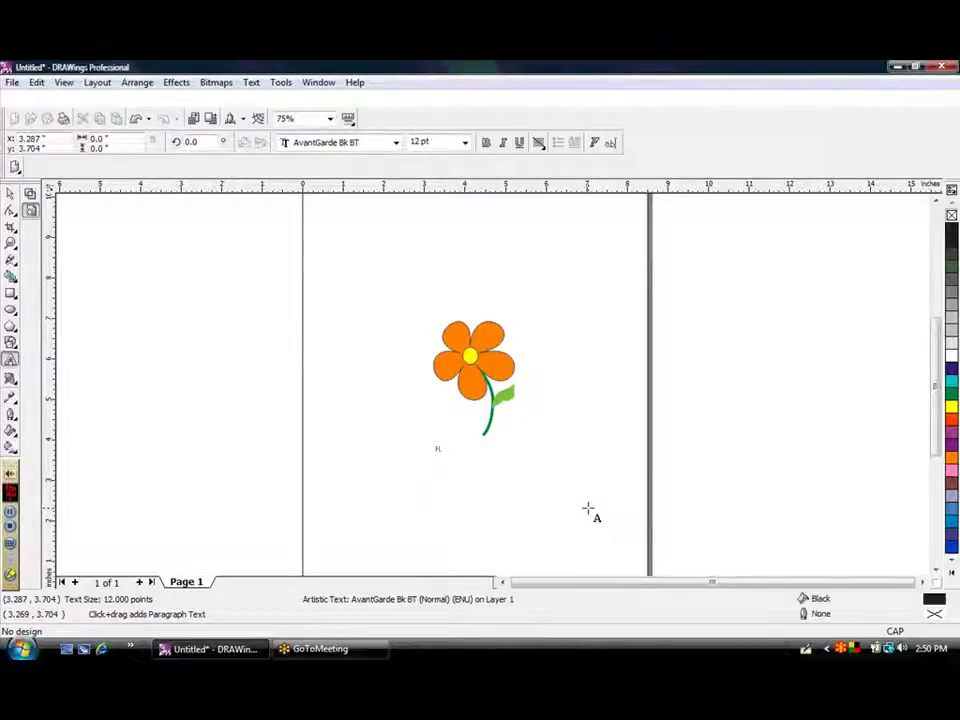
{"action": "type", "text": "ower"}
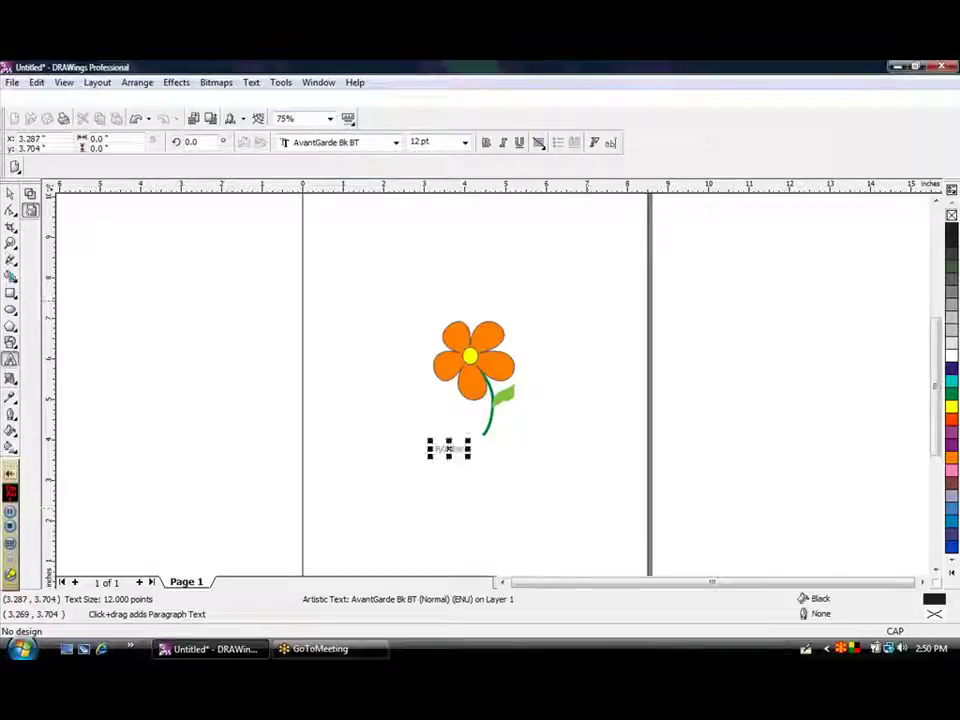
Add the artistic text "FLORA'S" above the flower.
{"action": "left_click", "coordinate": [420, 299]}
{"action": "type", "text": "FL"}
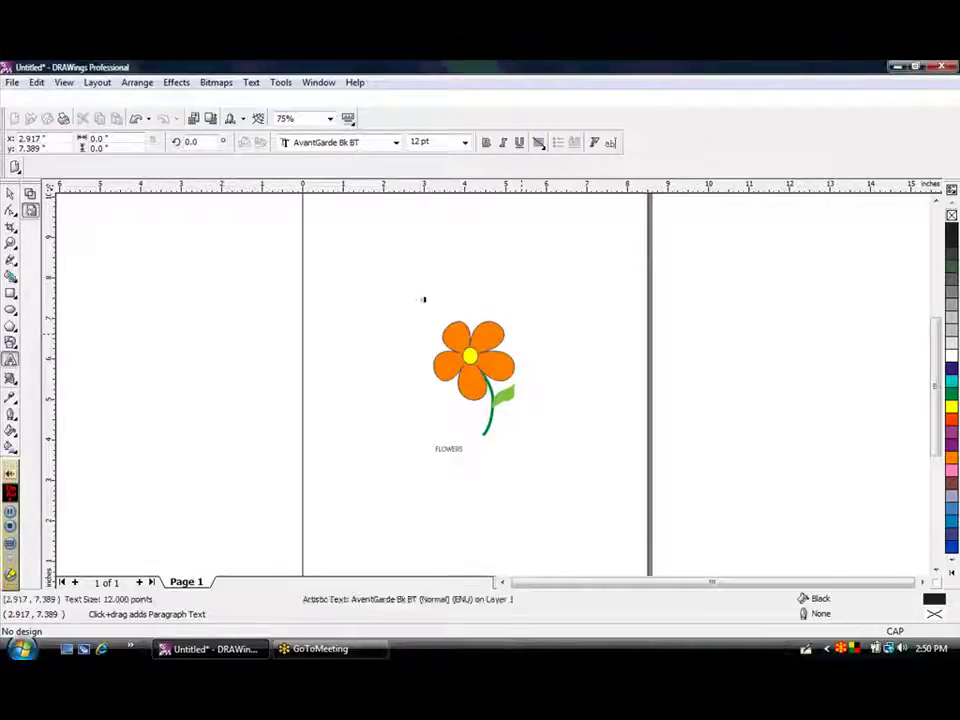
{"action": "type", "text": "OWER"}
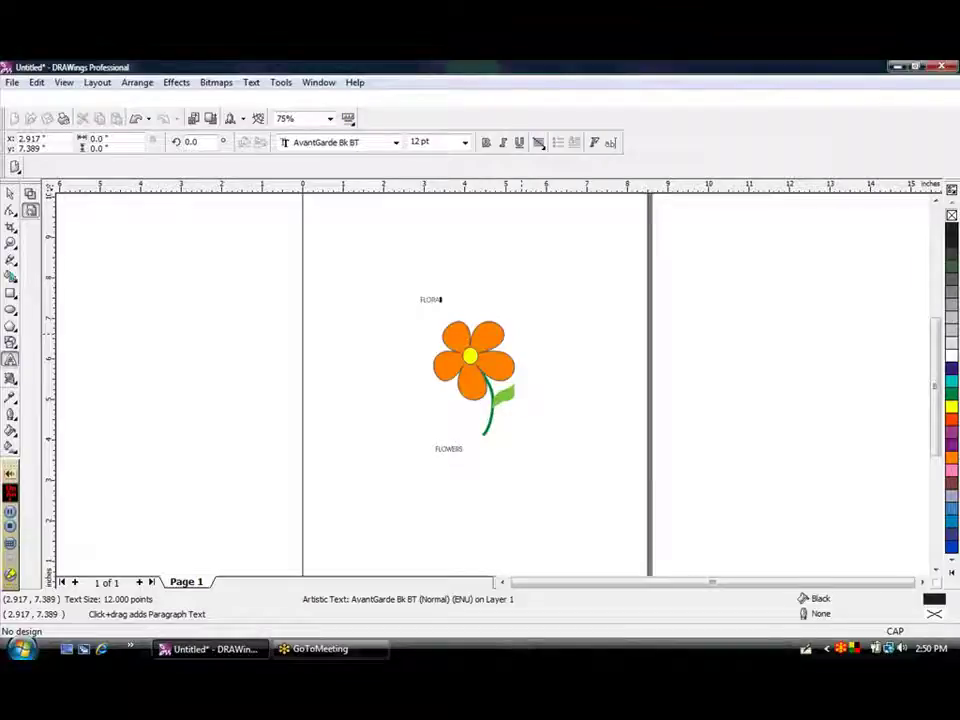
{"action": "type", "text": "S"}
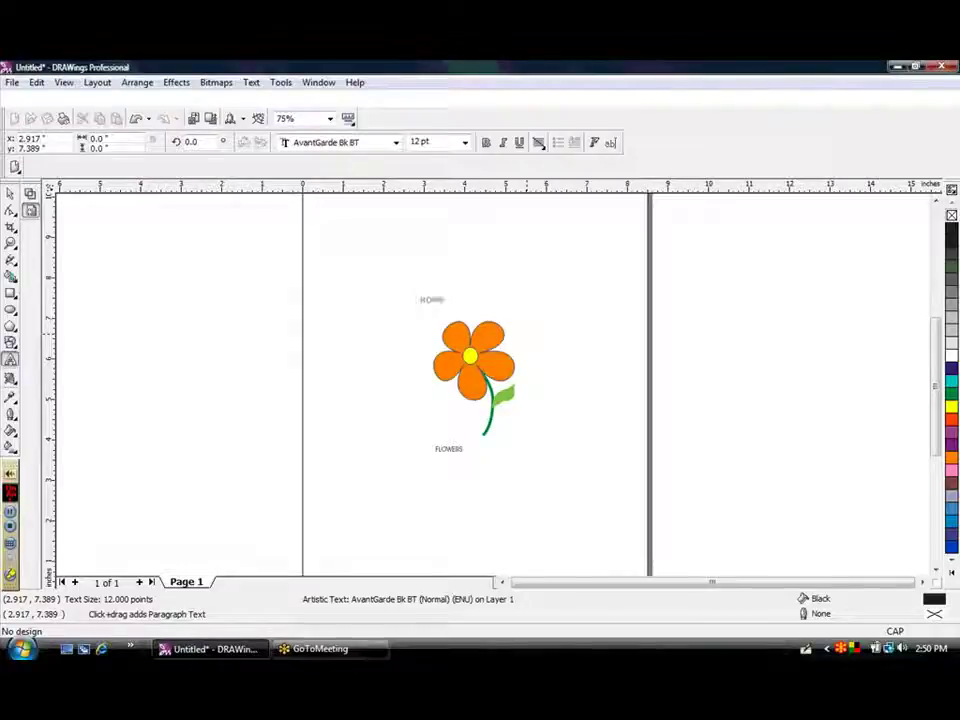
{"action": "key", "text": "ctrl+space"}
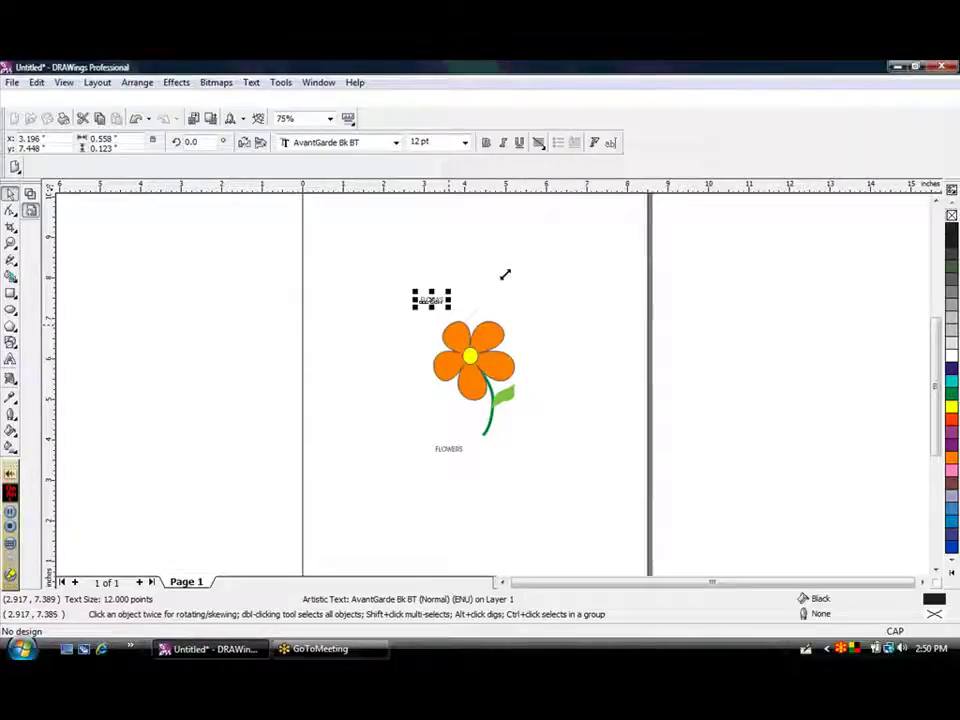
Enlarge the "FLORA'S" text to about 92 pt above the flower and set its font to BahamasHeavy.
{"action": "left_click_drag", "start_coordinate": [449, 291], "coordinate": [566, 268]}
{"action": "left_click_drag", "start_coordinate": [396, 321], "coordinate": [383, 330]}
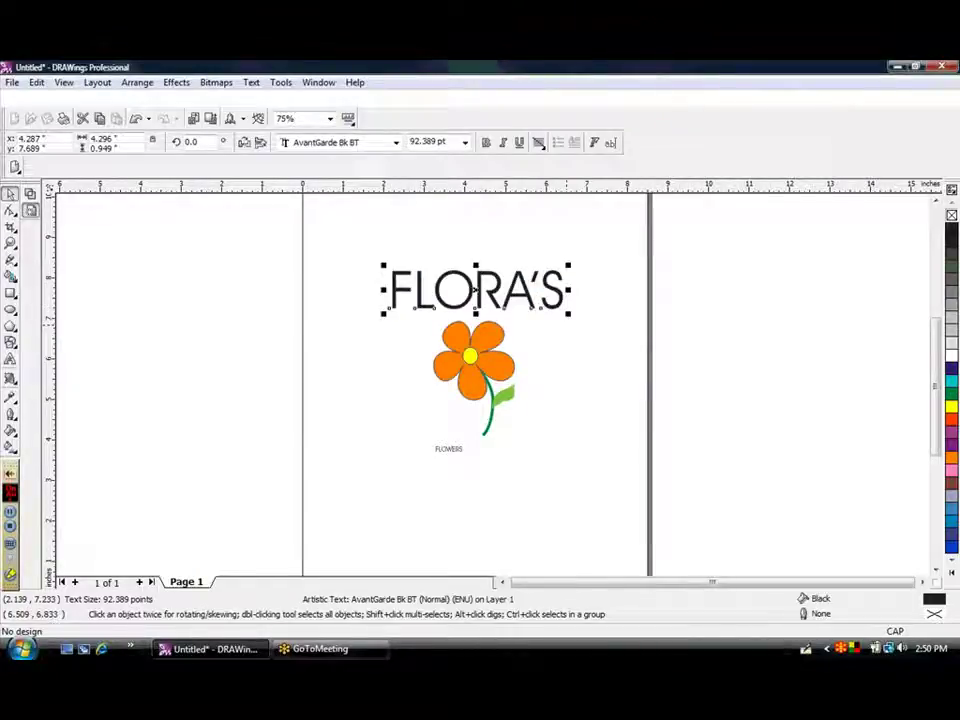
{"action": "left_click", "coordinate": [396, 143]}
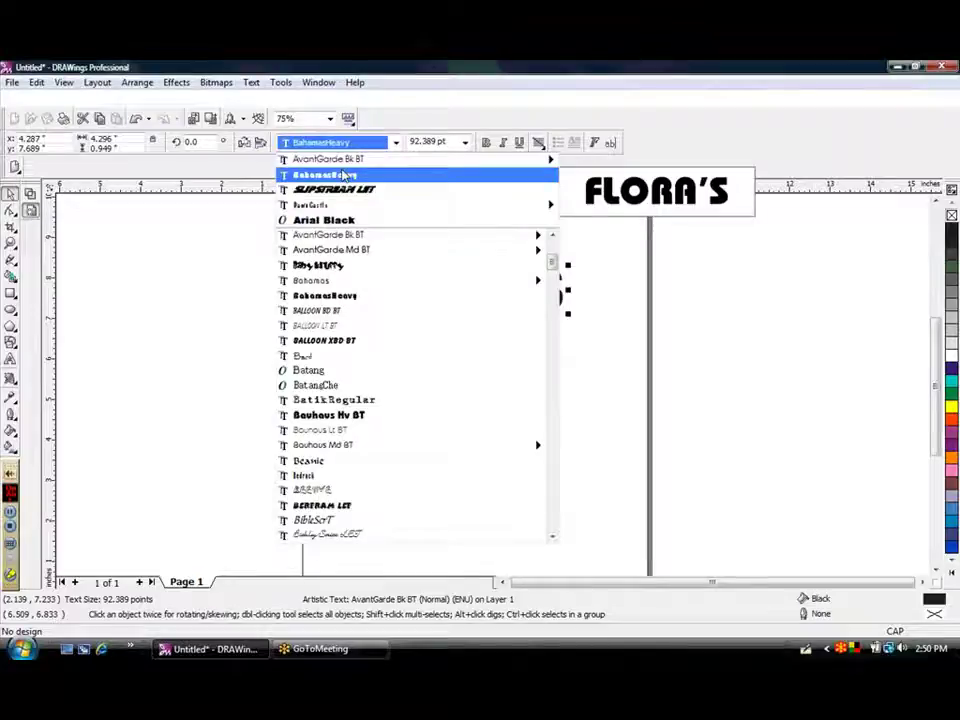
{"action": "left_click", "coordinate": [338, 176]}
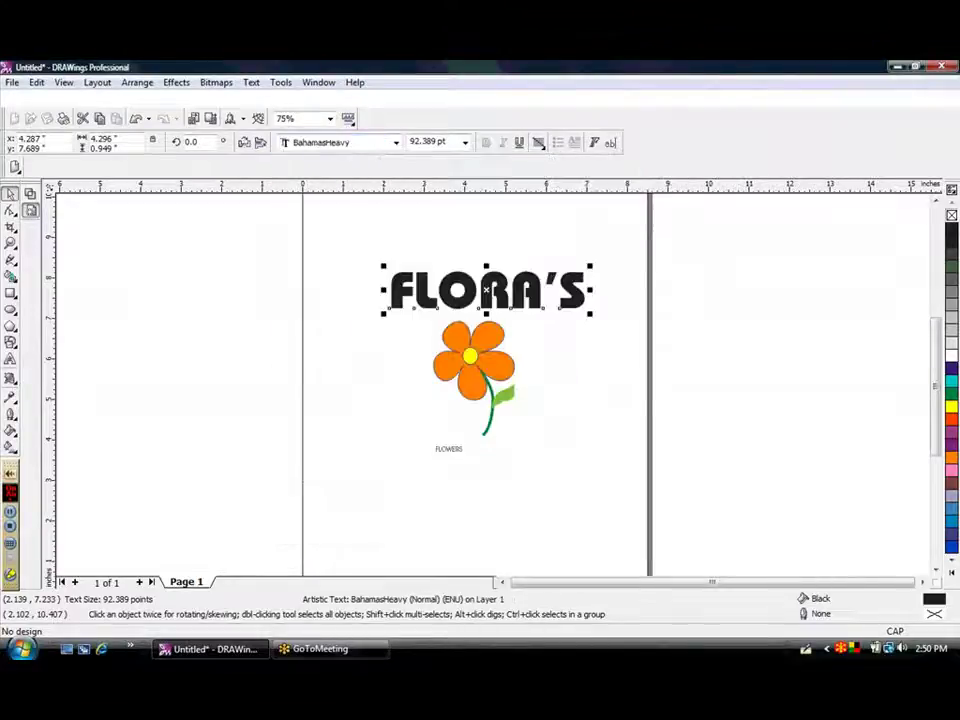
Arch the "FLORA'S" text upward with the Interactive Envelope tool in Single Arc mode, raising its top middle node.
{"action": "left_click", "coordinate": [13, 386]}
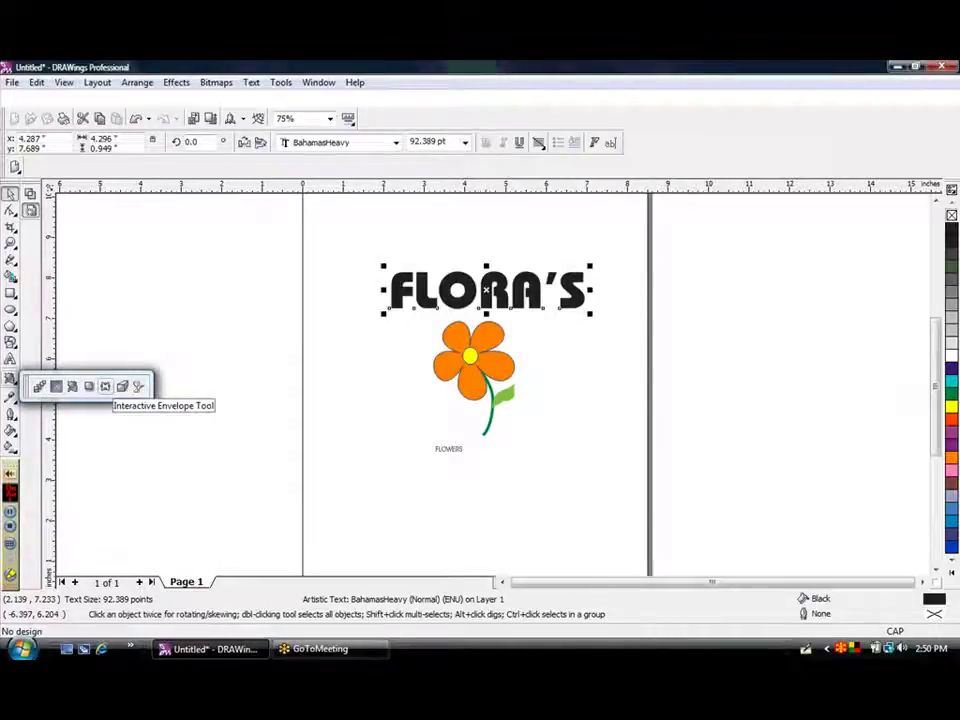
{"action": "left_click", "coordinate": [105, 386]}
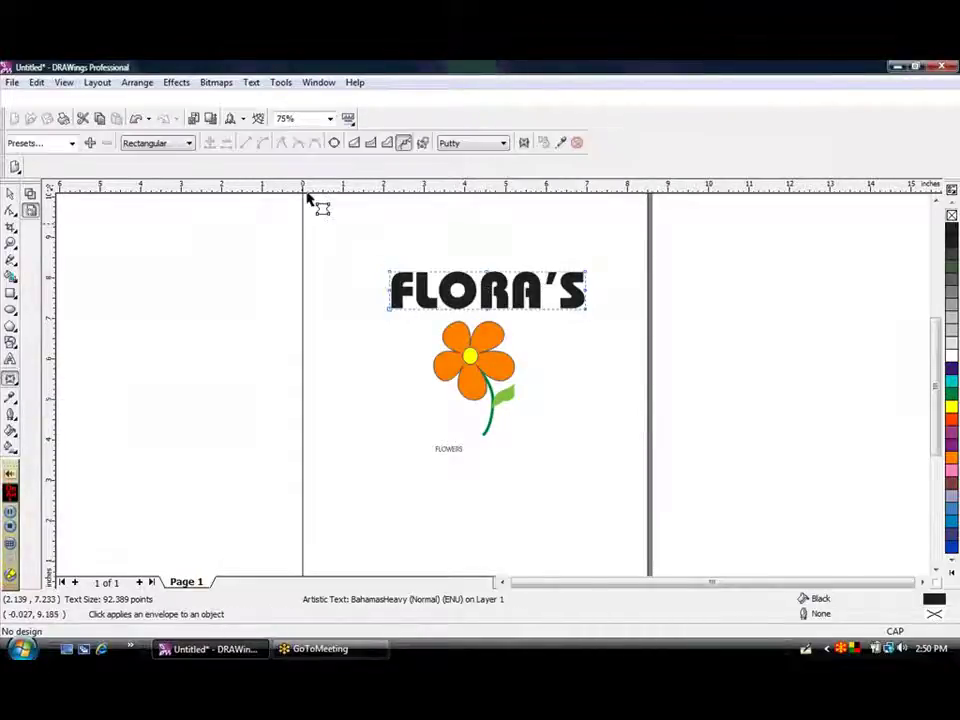
{"action": "left_click", "coordinate": [370, 143]}
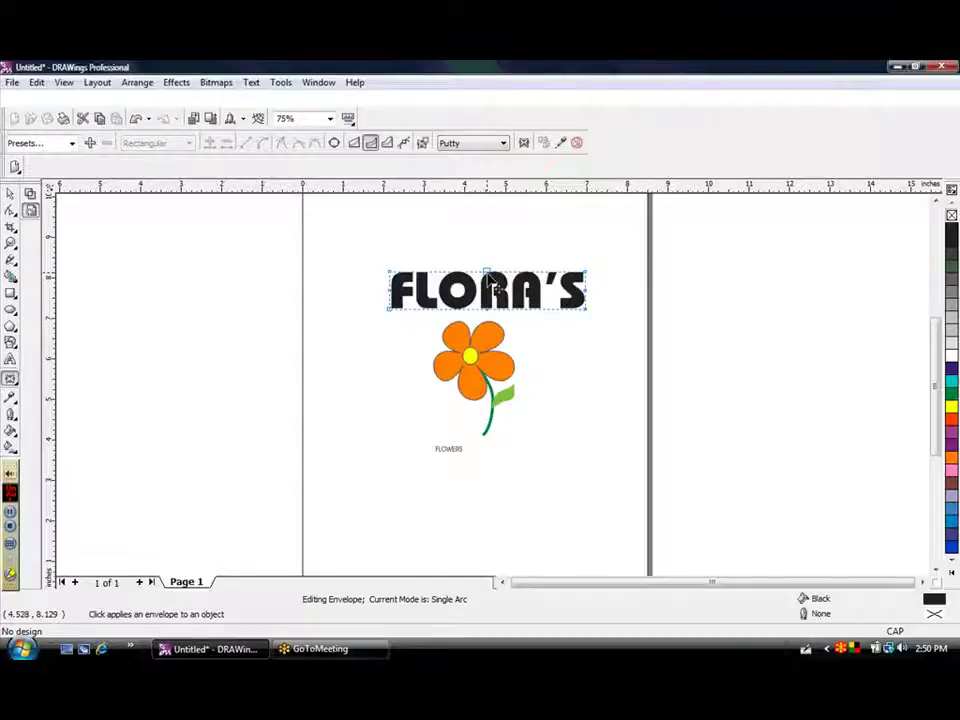
{"action": "left_click_drag", "start_coordinate": [490, 284], "coordinate": [486, 253]}
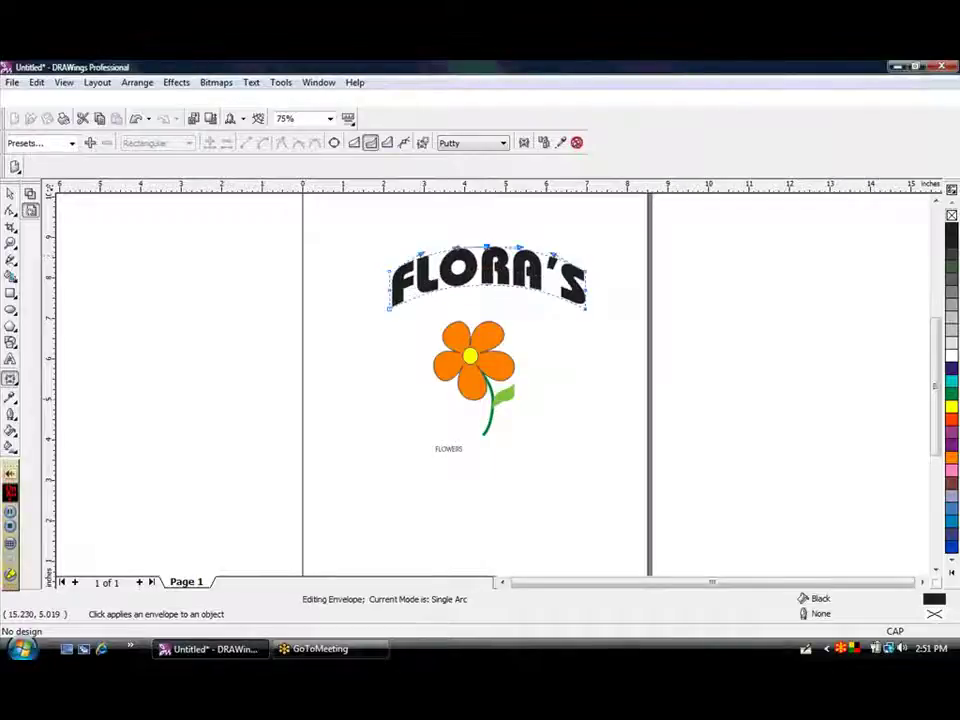
Fill the arched "FLORA'S" text red and give it a black 4.0 pt outline that scales with the image.
{"action": "left_click", "coordinate": [952, 420]}
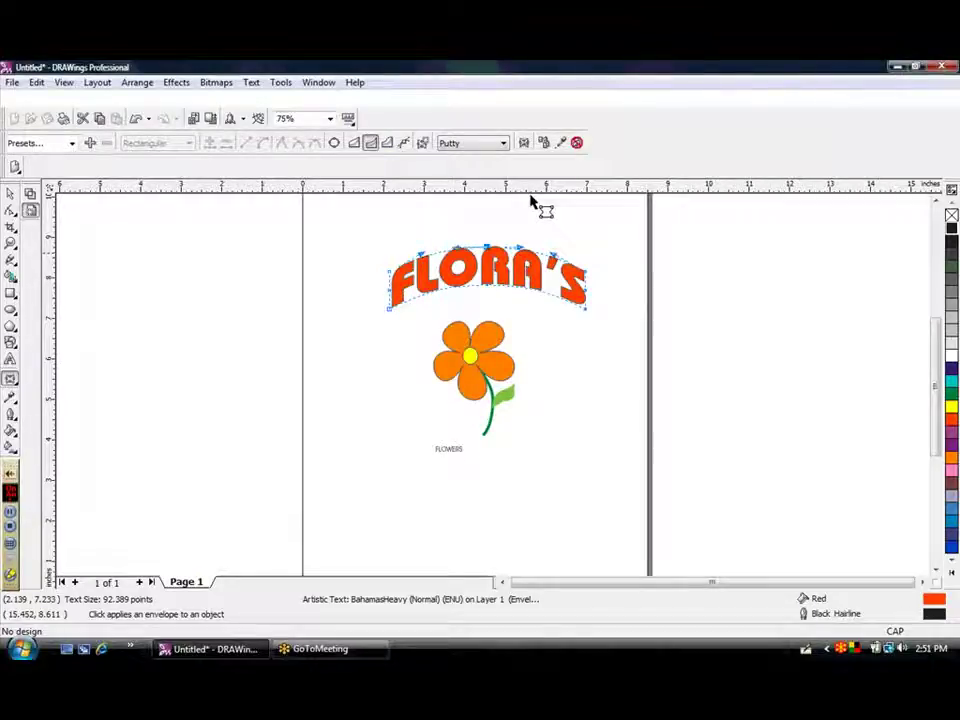
{"action": "key", "text": "space"}
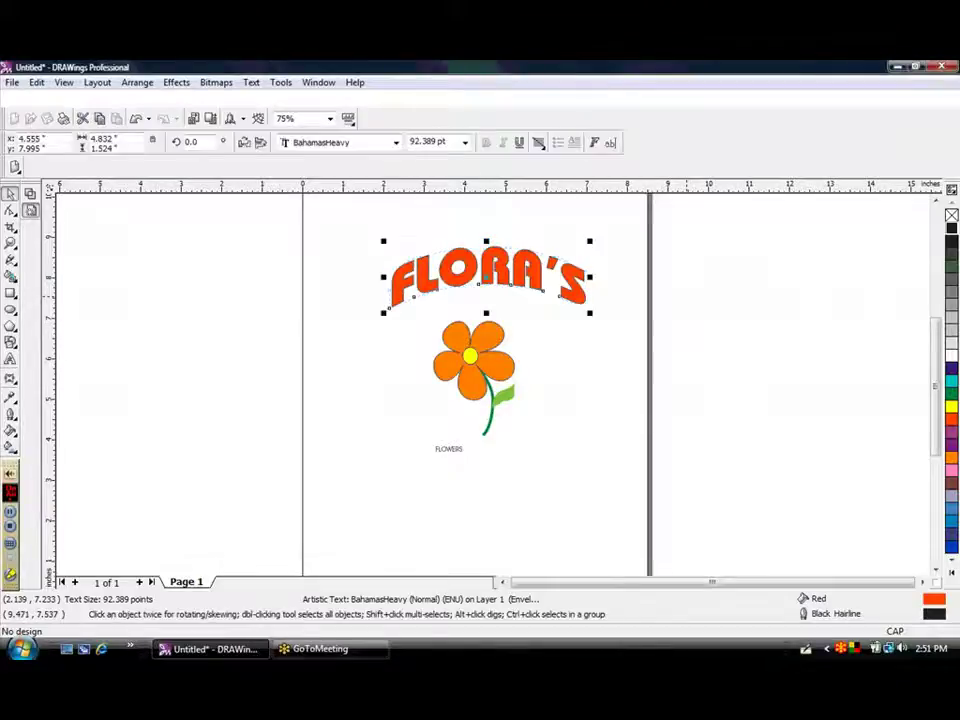
{"action": "key", "text": "F12"}
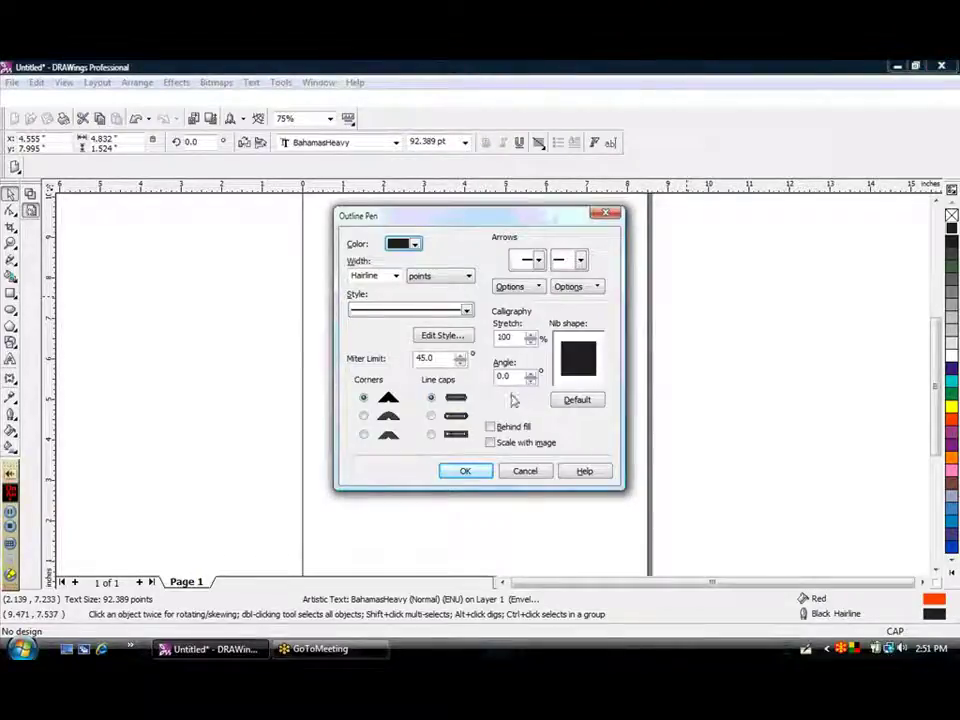
{"action": "left_click", "coordinate": [490, 443]}
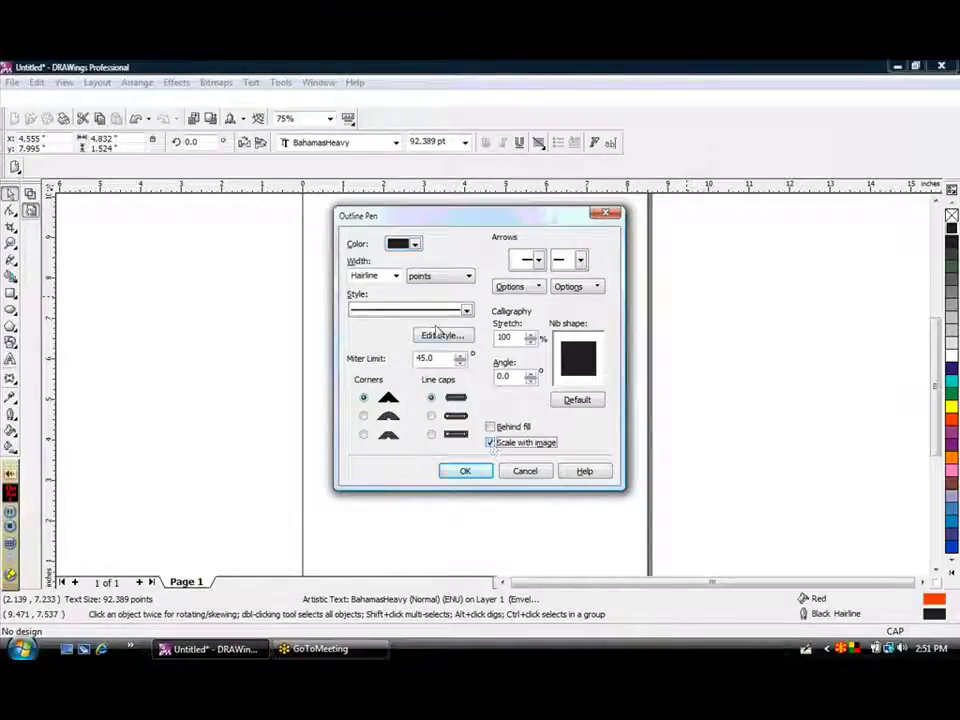
{"action": "left_click", "coordinate": [395, 276]}
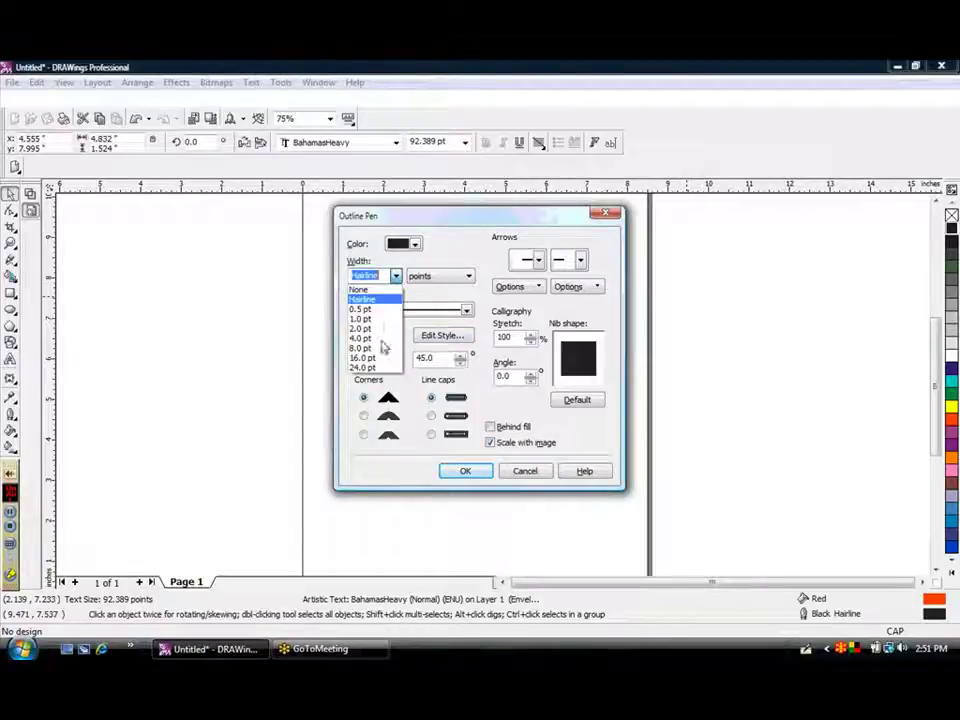
{"action": "left_click", "coordinate": [375, 338]}
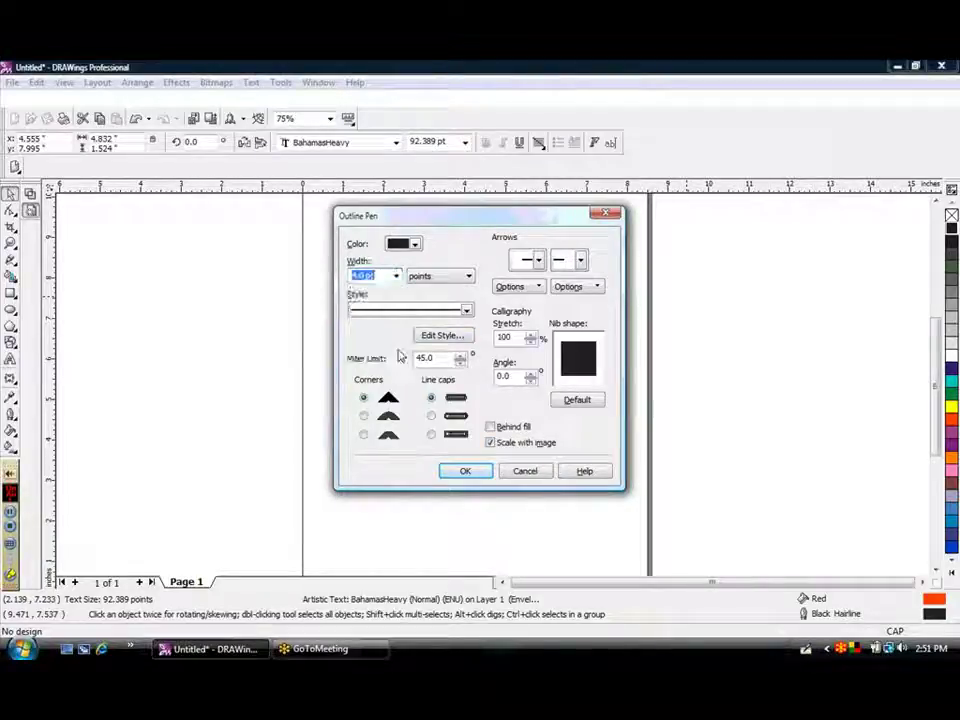
{"action": "left_click", "coordinate": [465, 473]}
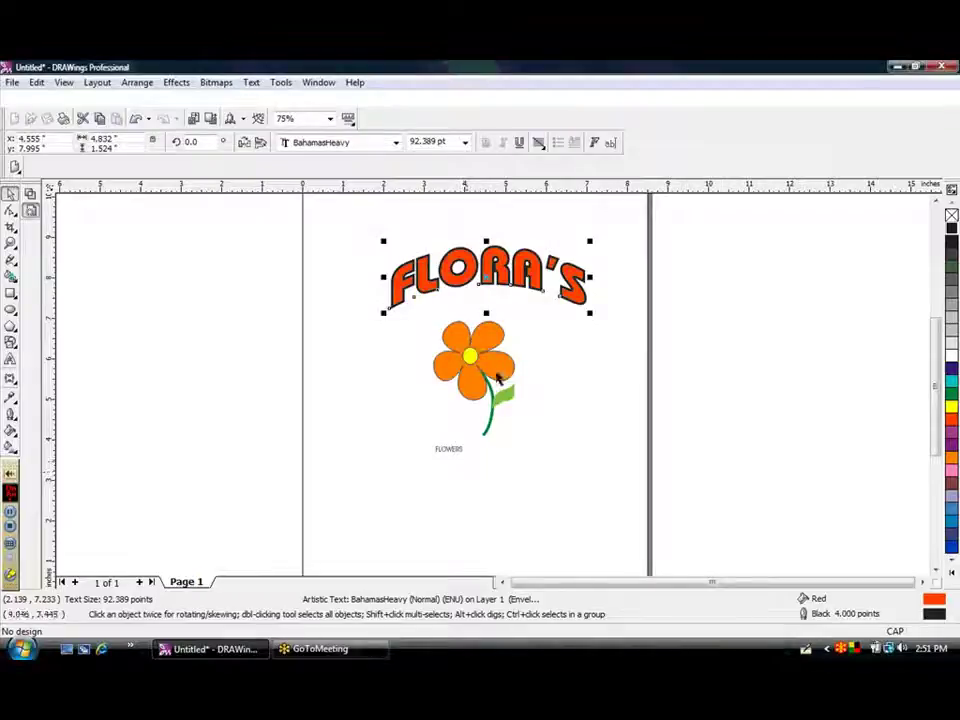
Enlarge the "FLOWERS" text to about 45.6 pt and make it bold.
{"action": "left_click", "coordinate": [449, 450]}
{"action": "left_click_drag", "start_coordinate": [469, 457], "coordinate": [544, 470]}
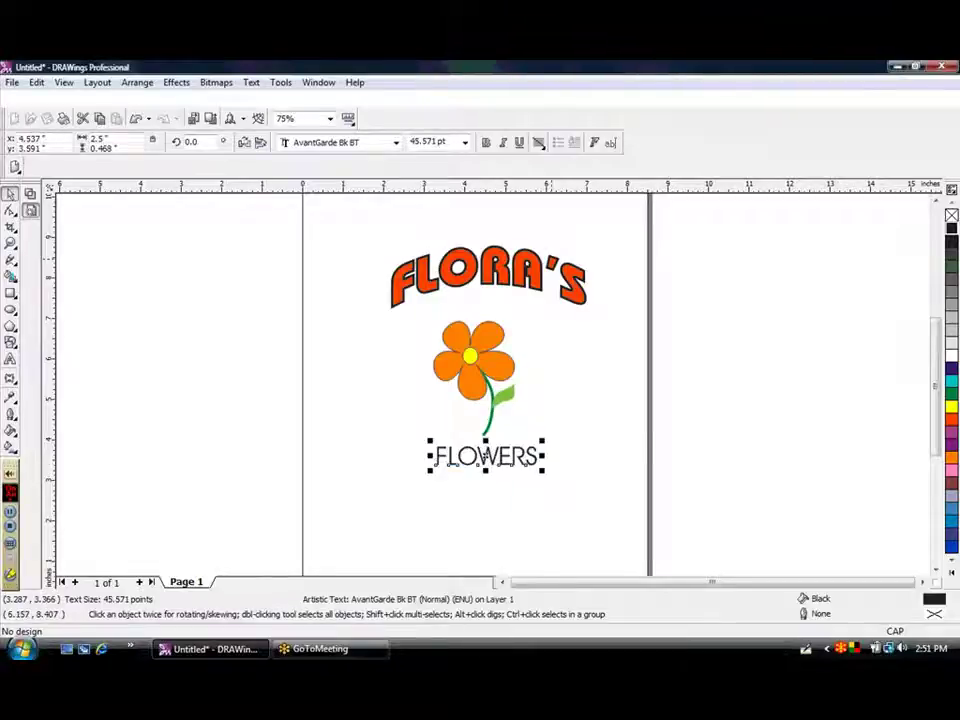
{"action": "left_click", "coordinate": [487, 143]}
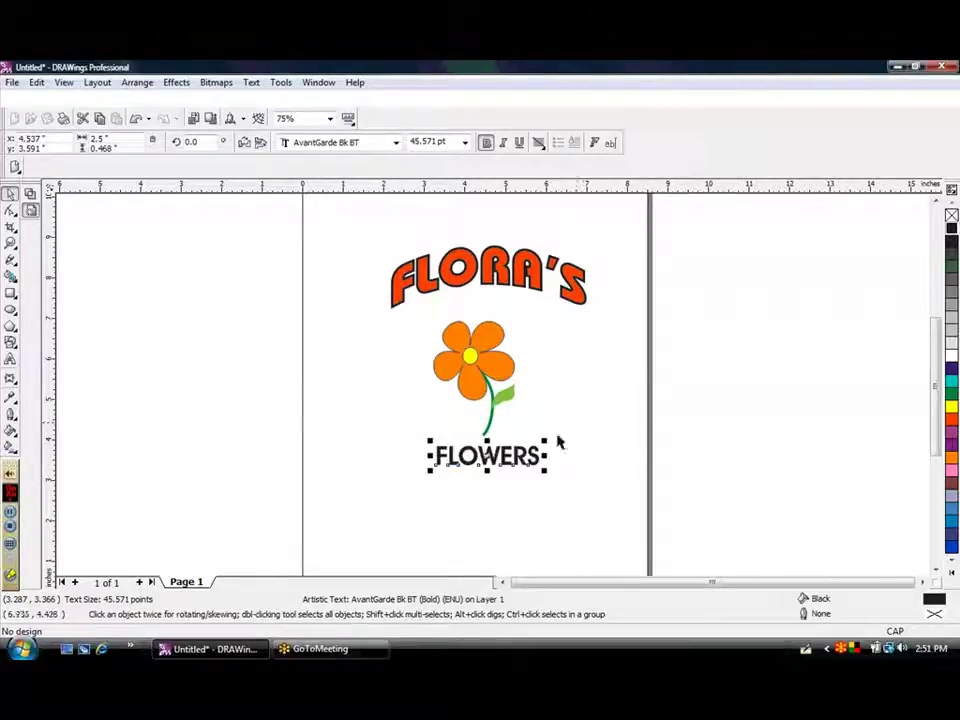
Move the "FLORA'S" text down close to the petals and align "FLOWERS" with its vertical center line.
{"action": "left_click_drag", "start_coordinate": [506, 278], "coordinate": [496, 310]}
{"action": "left_click", "coordinate": [503, 466]}
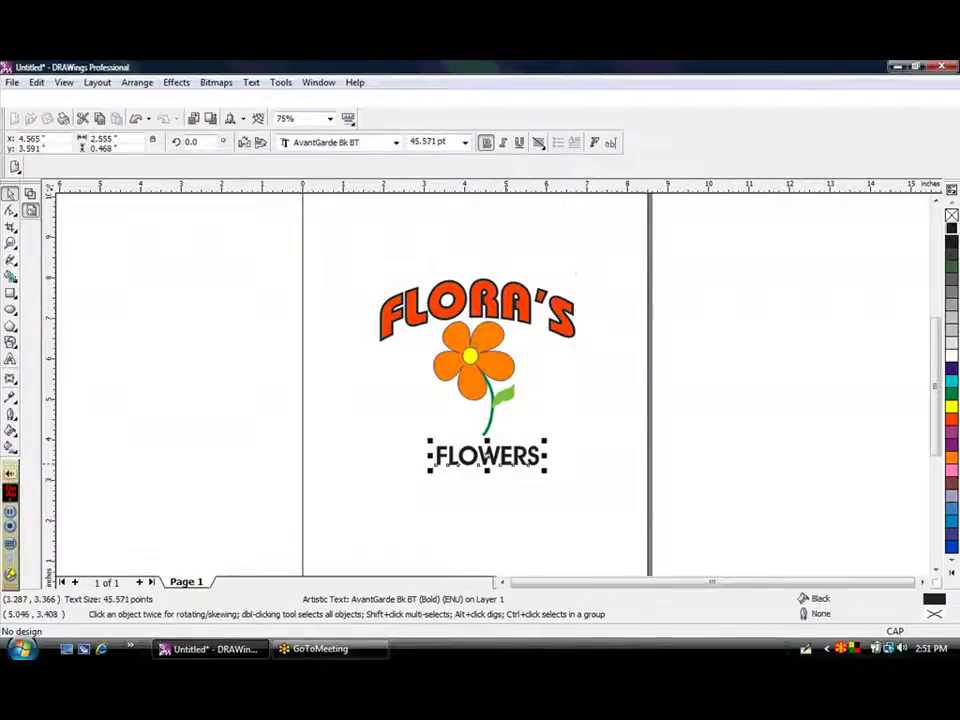
{"action": "left_click", "coordinate": [493, 313], "text": "shift"}
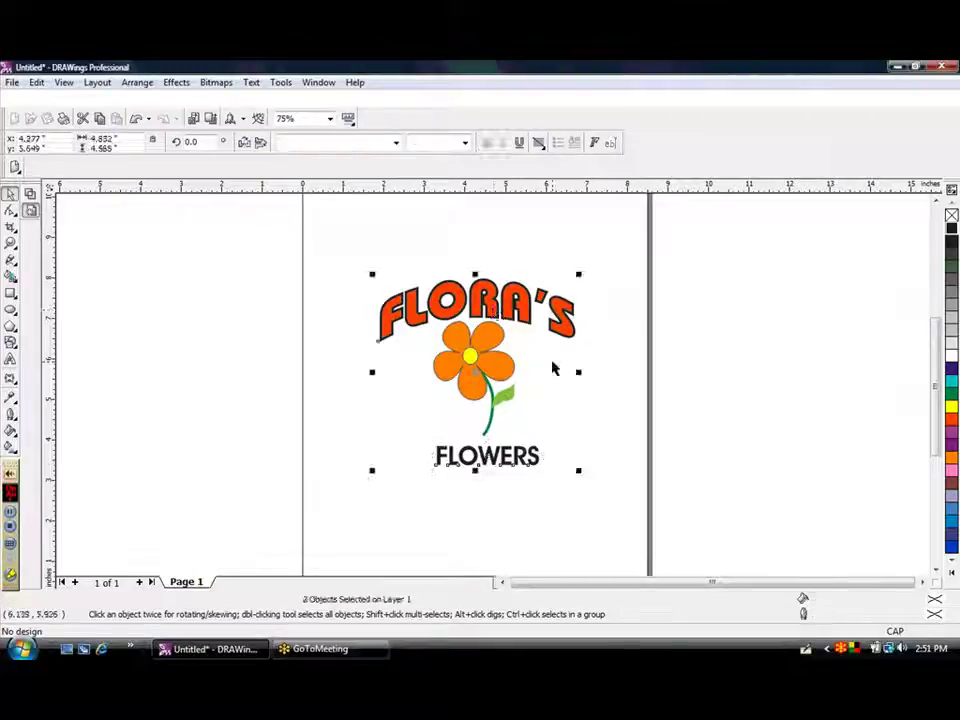
{"action": "key", "text": "c"}
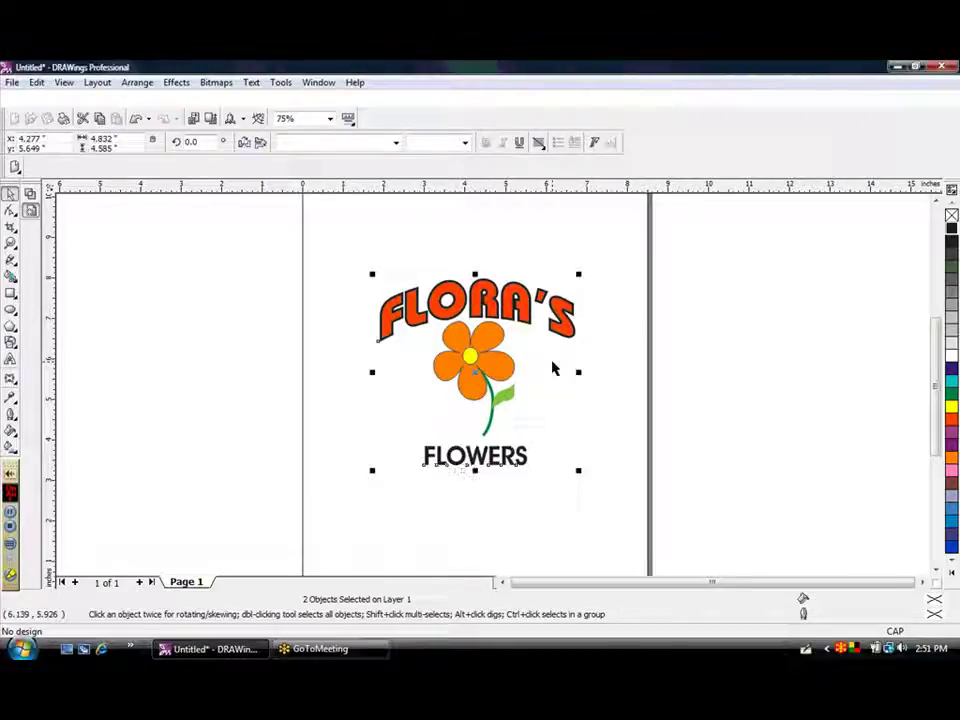
Nudge the "FLOWERS" text up 0.2 inches toward the end of the stem and deselect it.
{"action": "left_click", "coordinate": [562, 437]}
{"action": "left_click", "coordinate": [476, 462]}
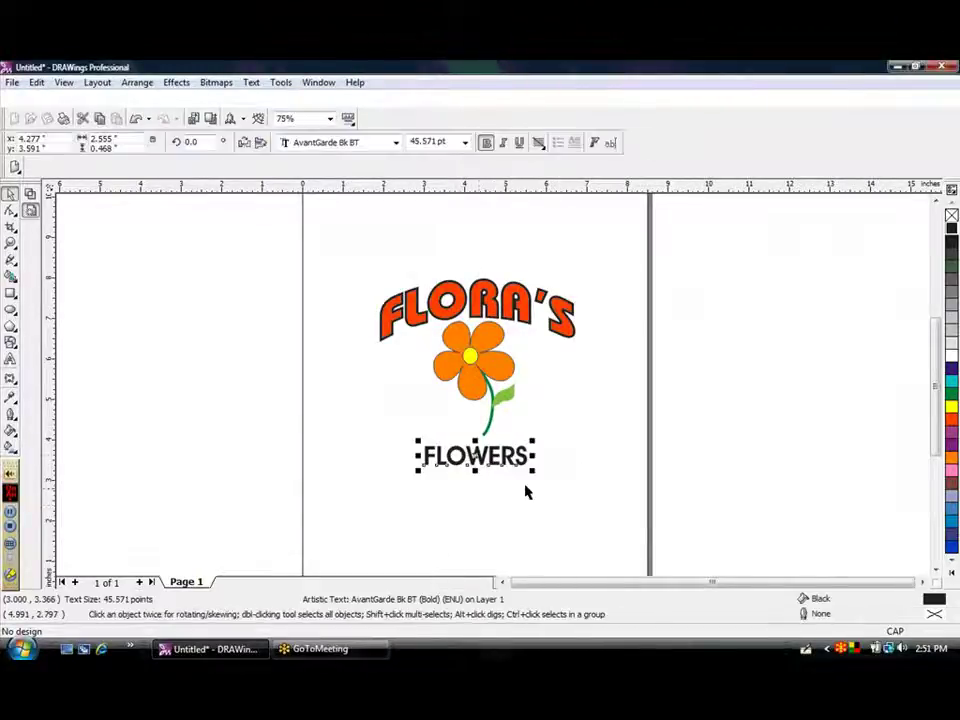
{"action": "key", "text": "Up"}
{"action": "key", "text": "Up"}
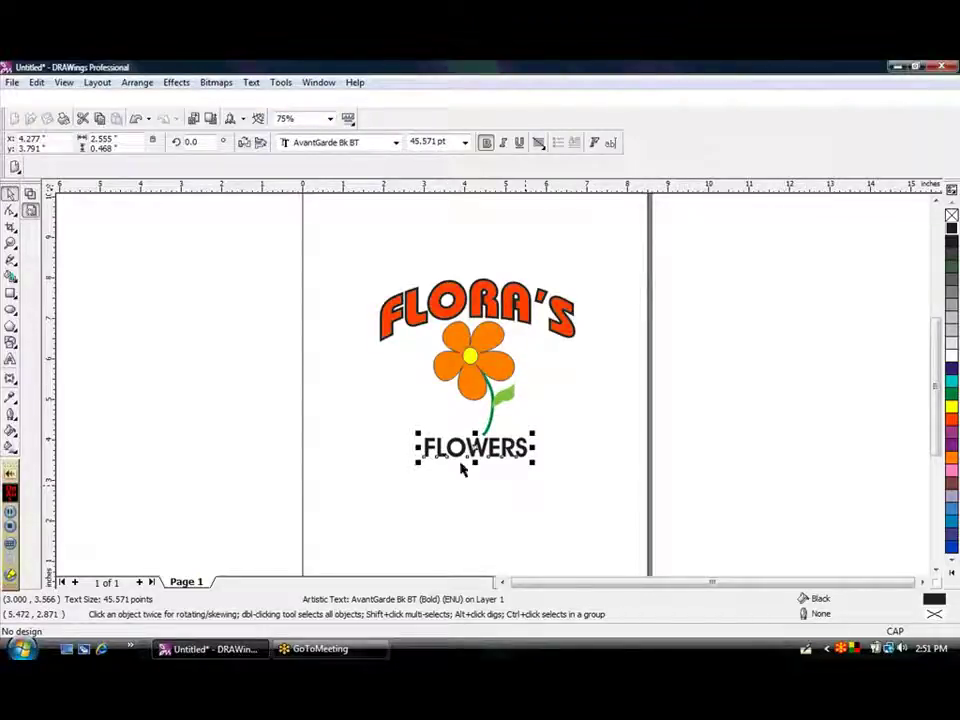
{"action": "left_click", "coordinate": [405, 262]}
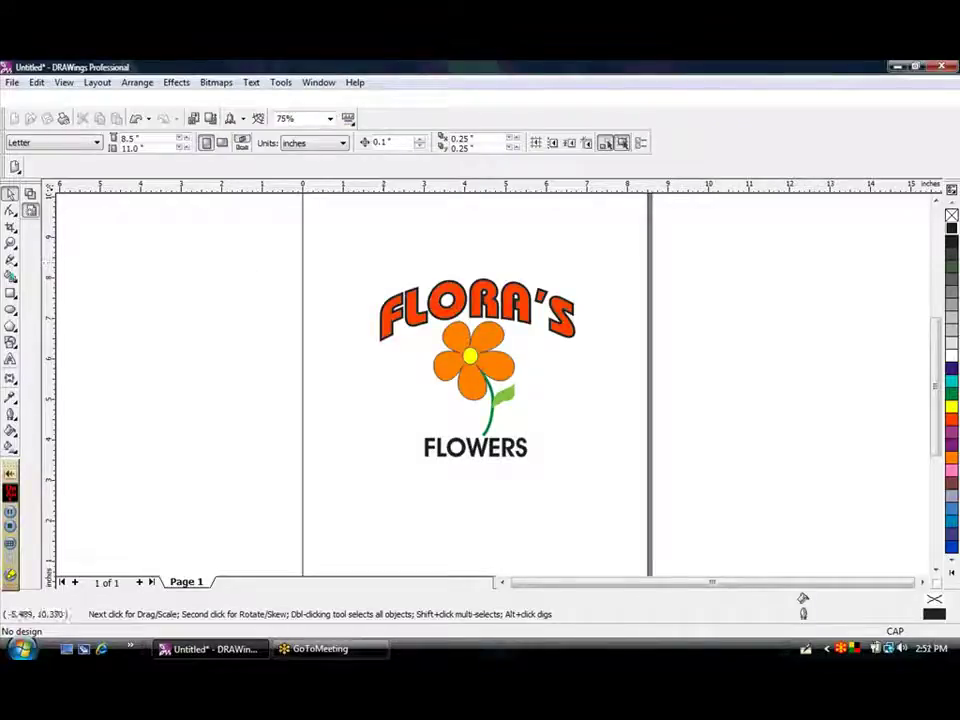
Convert the finished drawing to embroidery by switching to stitch mode, with the whole design in view.
{"action": "mouse_move", "coordinate": [48, 102]}
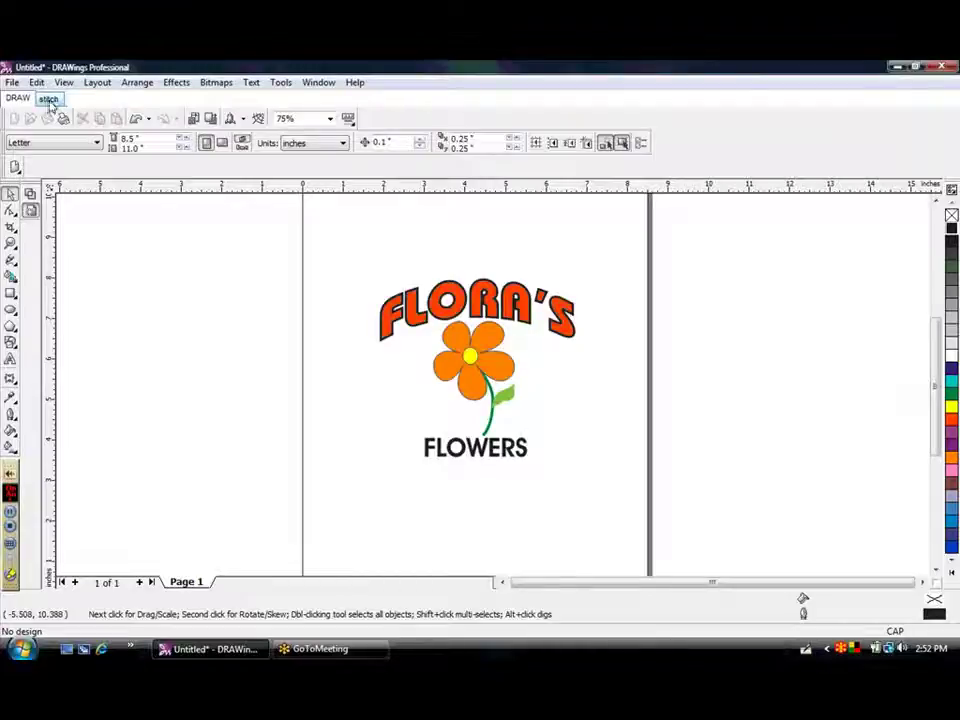
{"action": "left_click", "coordinate": [49, 100]}
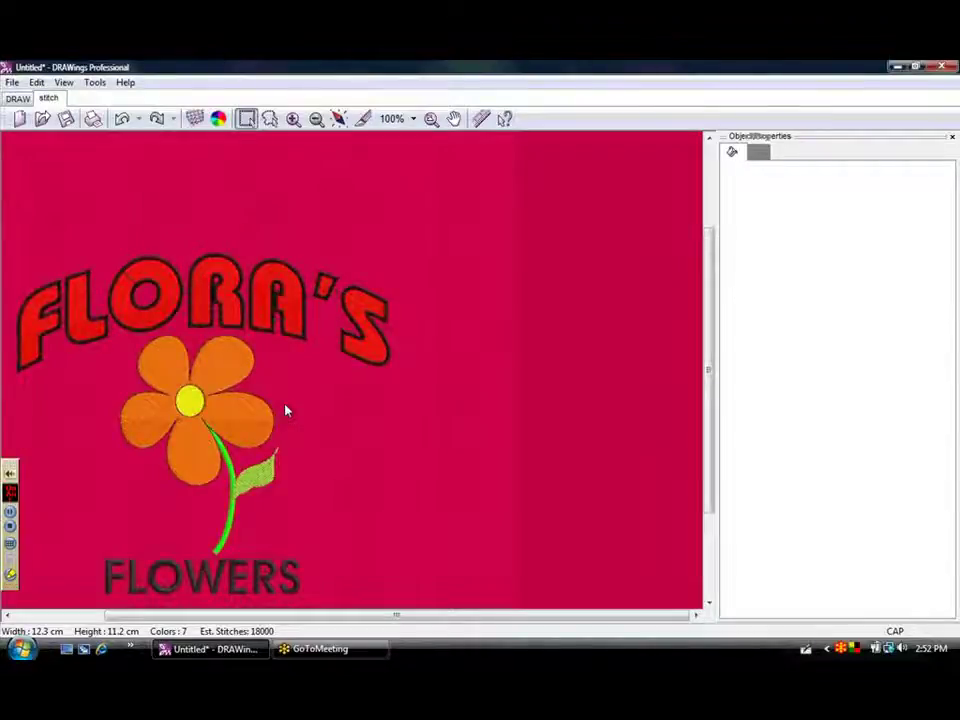
{"action": "left_click", "coordinate": [454, 118]}
{"action": "left_click_drag", "start_coordinate": [283, 389], "coordinate": [450, 343]}
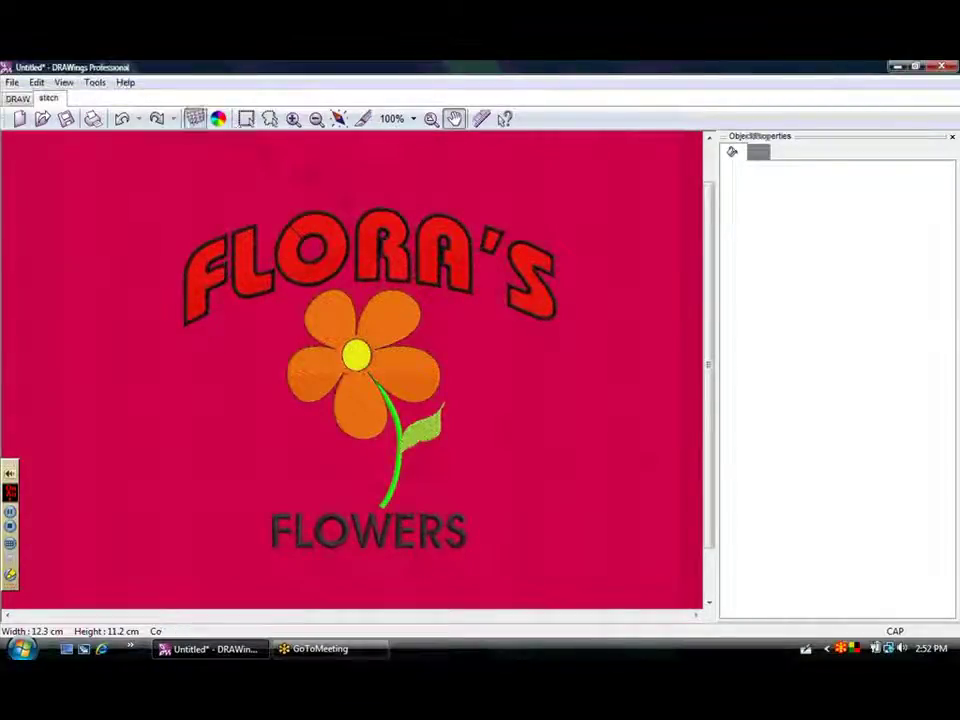
Try brown and black as the embroidery fabric color and settle on dark gray.
{"action": "left_click", "coordinate": [194, 118]}
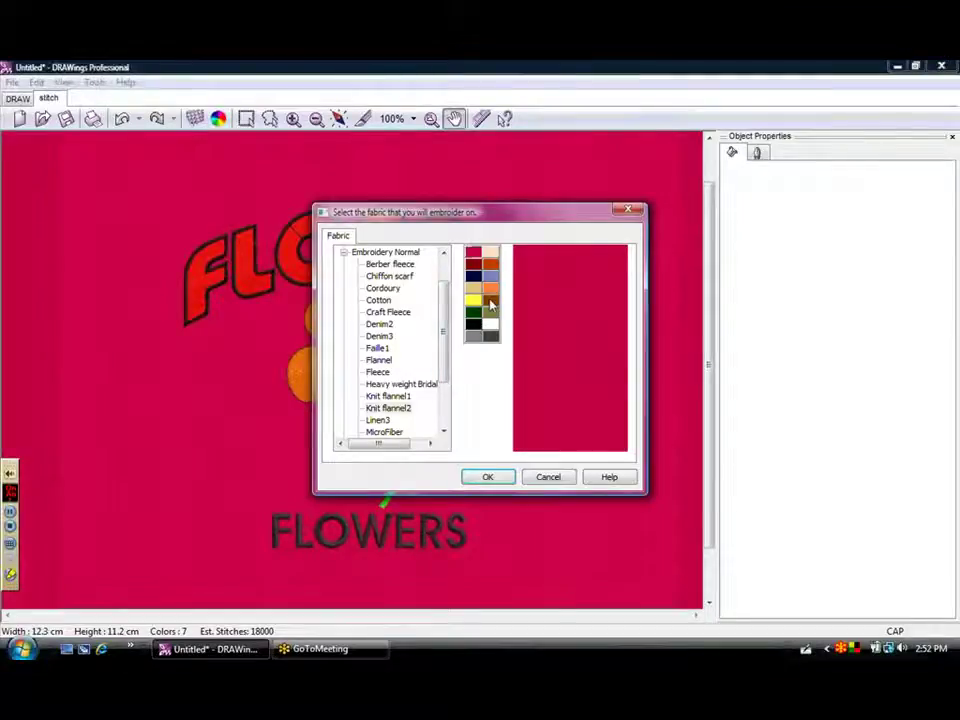
{"action": "left_click", "coordinate": [490, 302]}
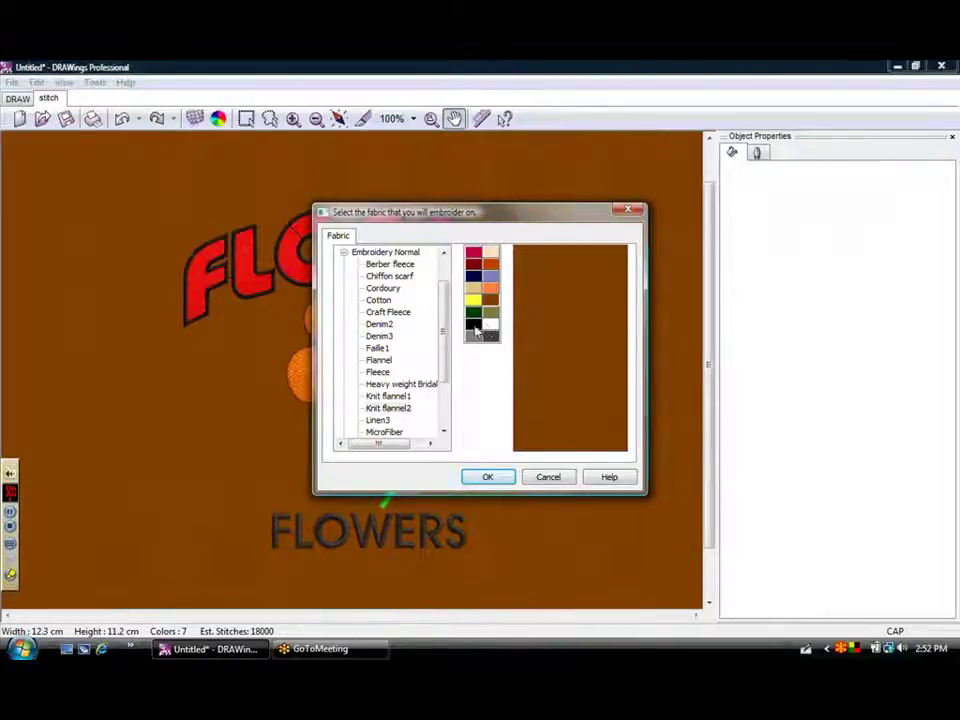
{"action": "left_click", "coordinate": [475, 328]}
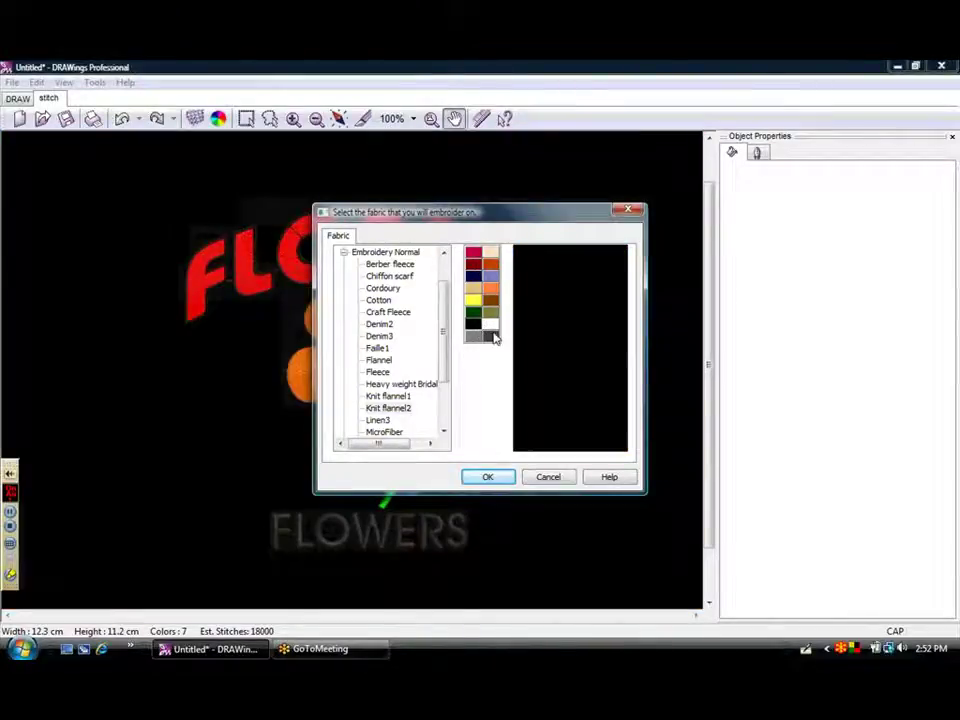
{"action": "left_click", "coordinate": [491, 337]}
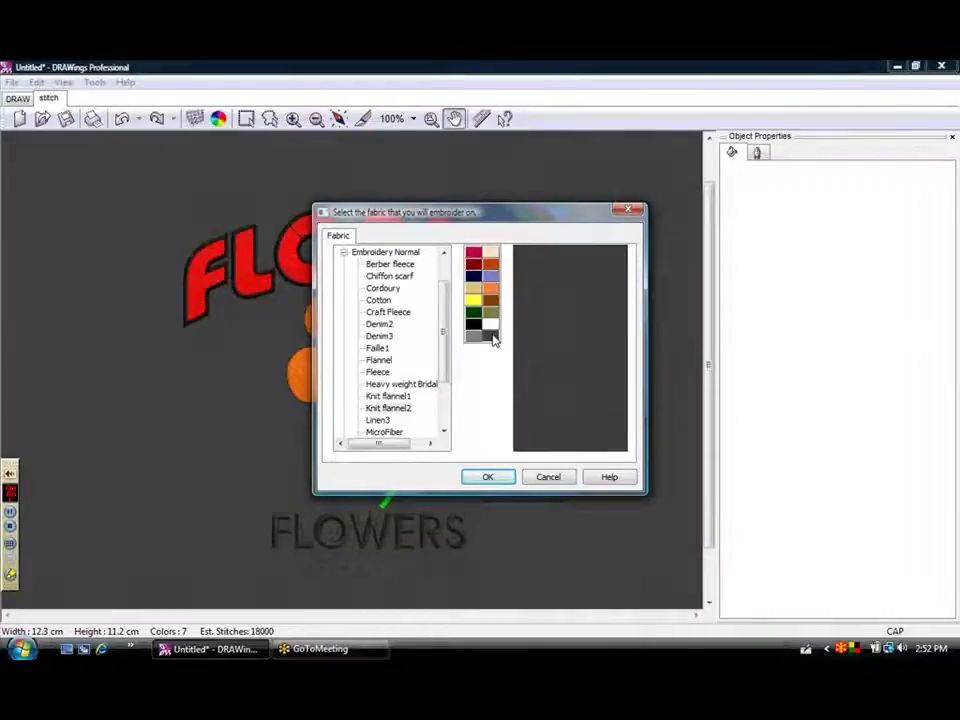
{"action": "left_click", "coordinate": [488, 478]}
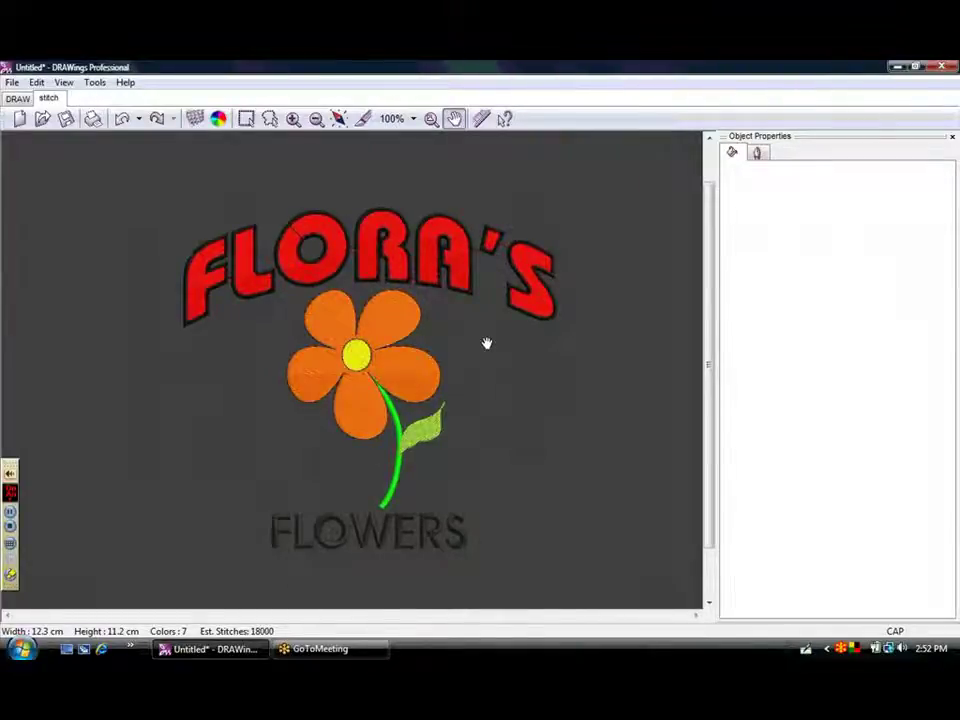
Outline the orange petals with running stitches in the sunburst decorative style and deselect the flower.
{"action": "key", "text": "Escape"}
{"action": "left_click", "coordinate": [423, 385]}
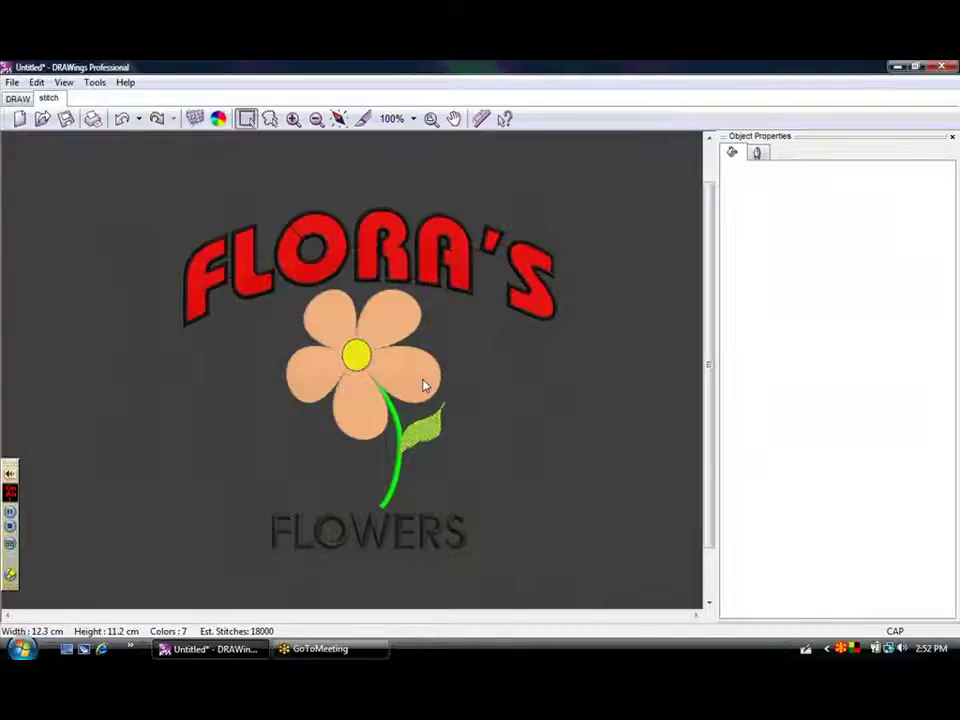
{"action": "key", "text": "Escape"}
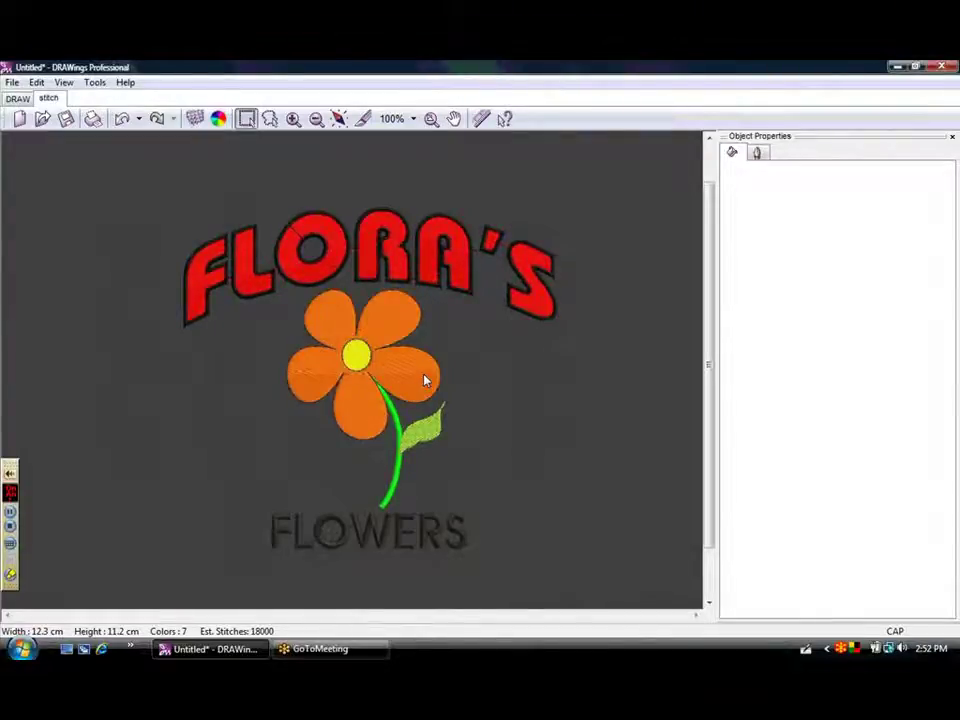
{"action": "left_click", "coordinate": [443, 380]}
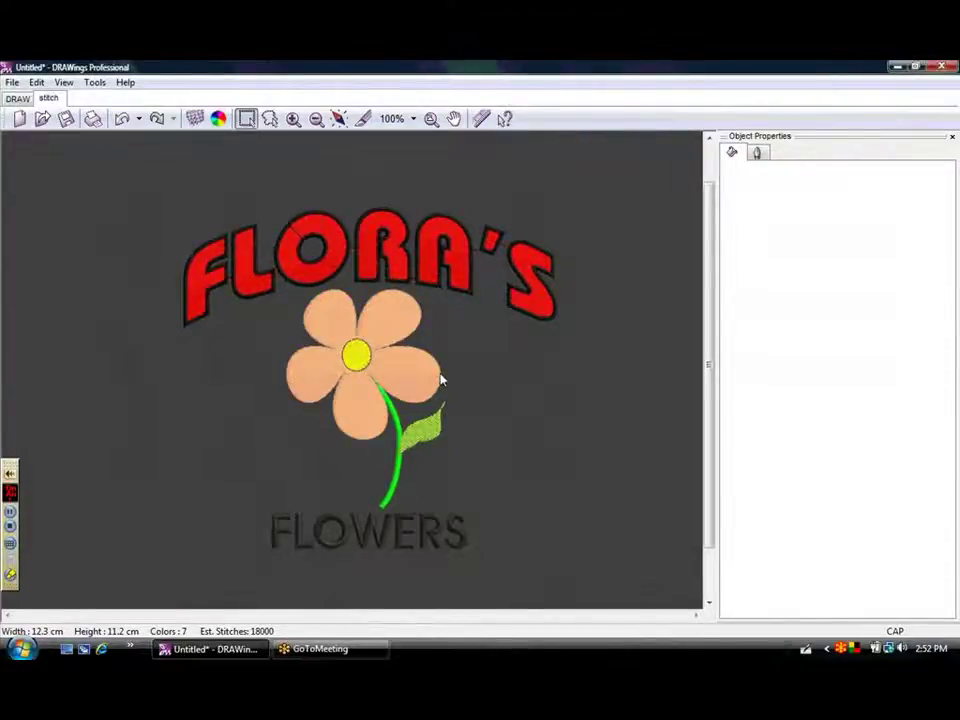
{"action": "left_click", "coordinate": [441, 385]}
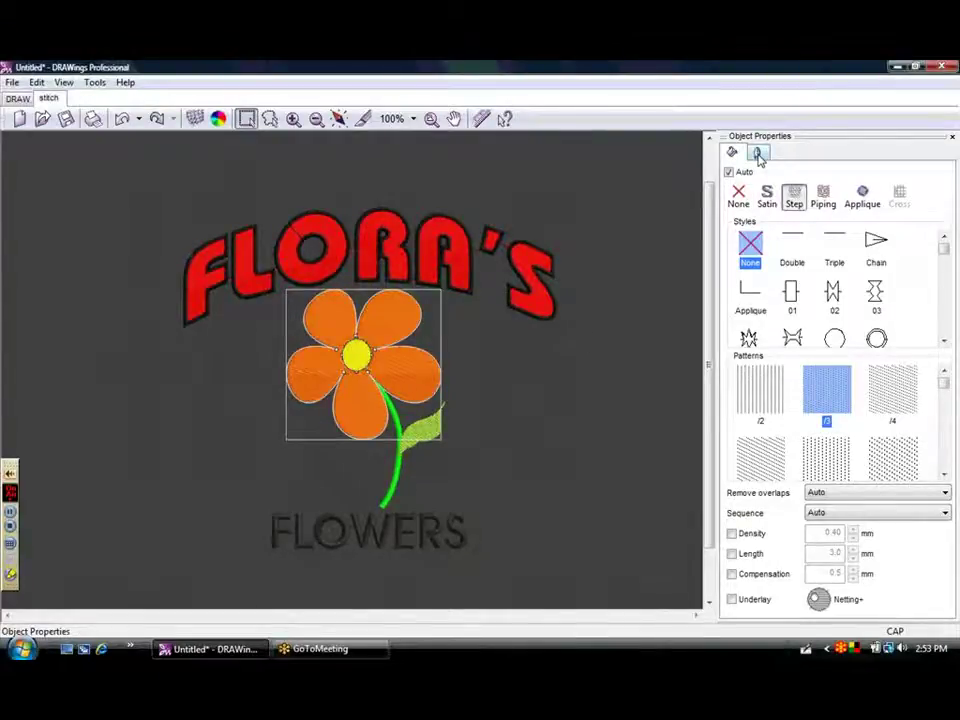
{"action": "left_click", "coordinate": [757, 153]}
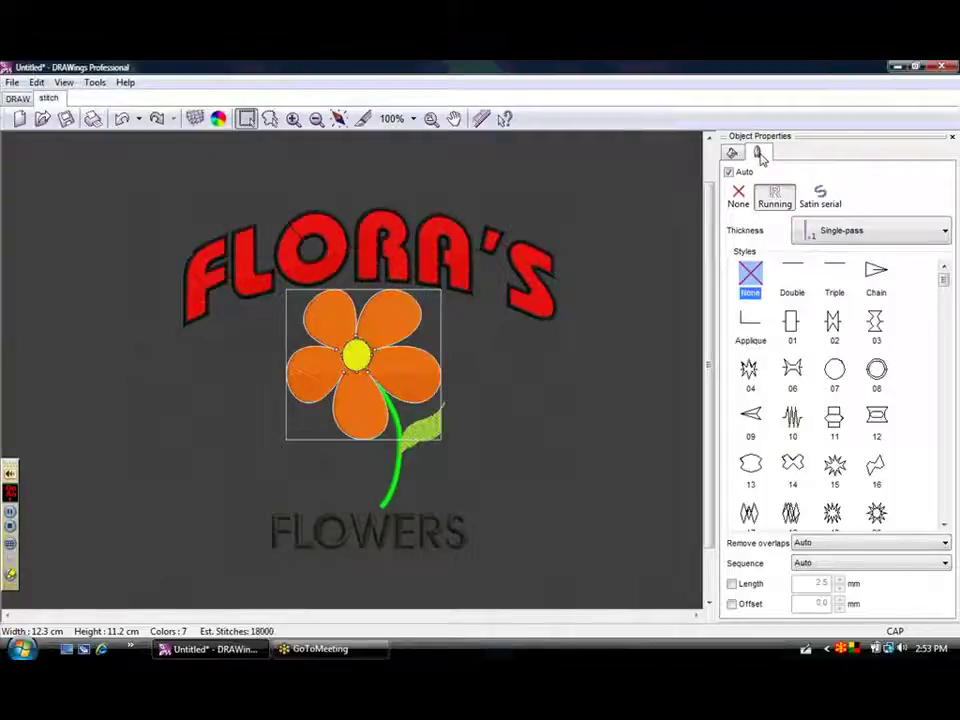
{"action": "left_click", "coordinate": [877, 513]}
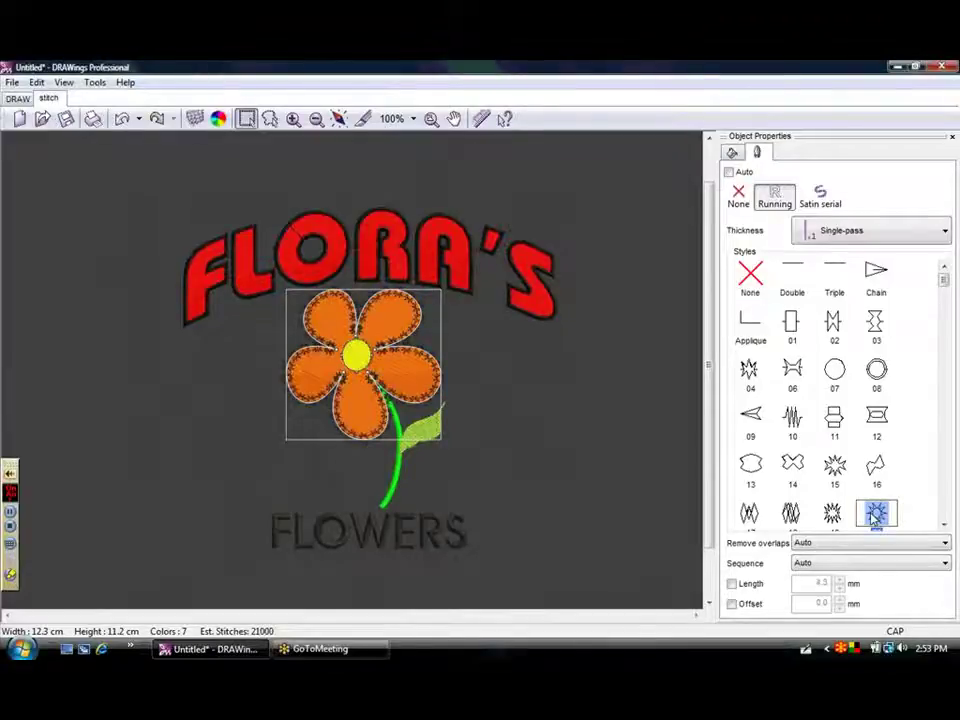
{"action": "left_click", "coordinate": [463, 383]}
Examine the decorative outline stitches around the petals up close and in the context of the whole design.
{"action": "scroll", "coordinate": [370, 367], "scroll_direction": "up", "scroll_amount": 1}
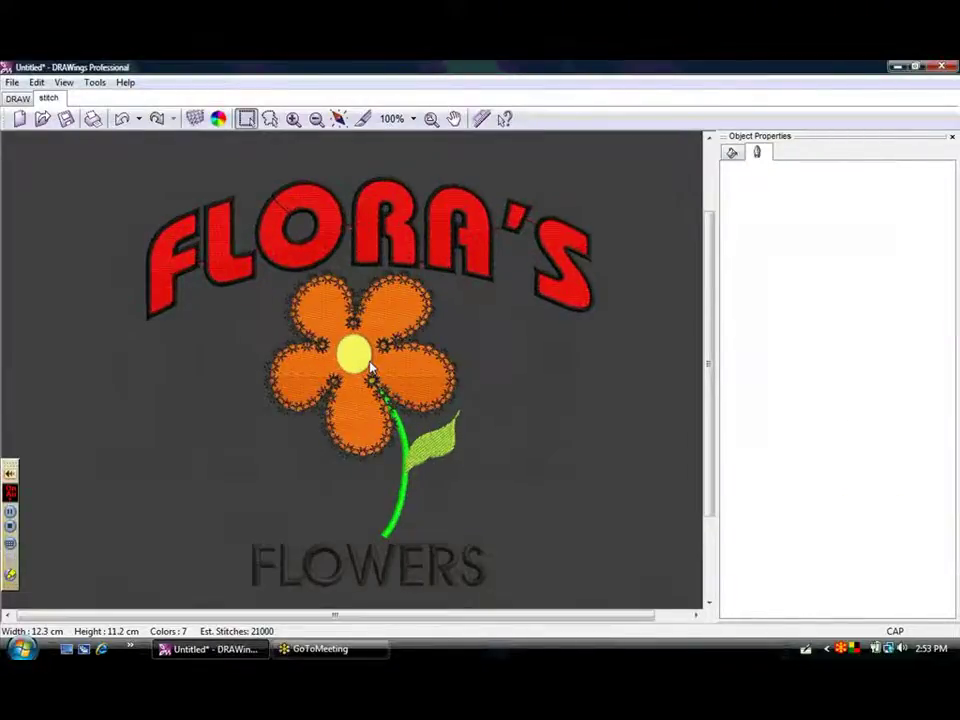
{"action": "scroll", "coordinate": [370, 367], "scroll_direction": "up", "scroll_amount": 3}
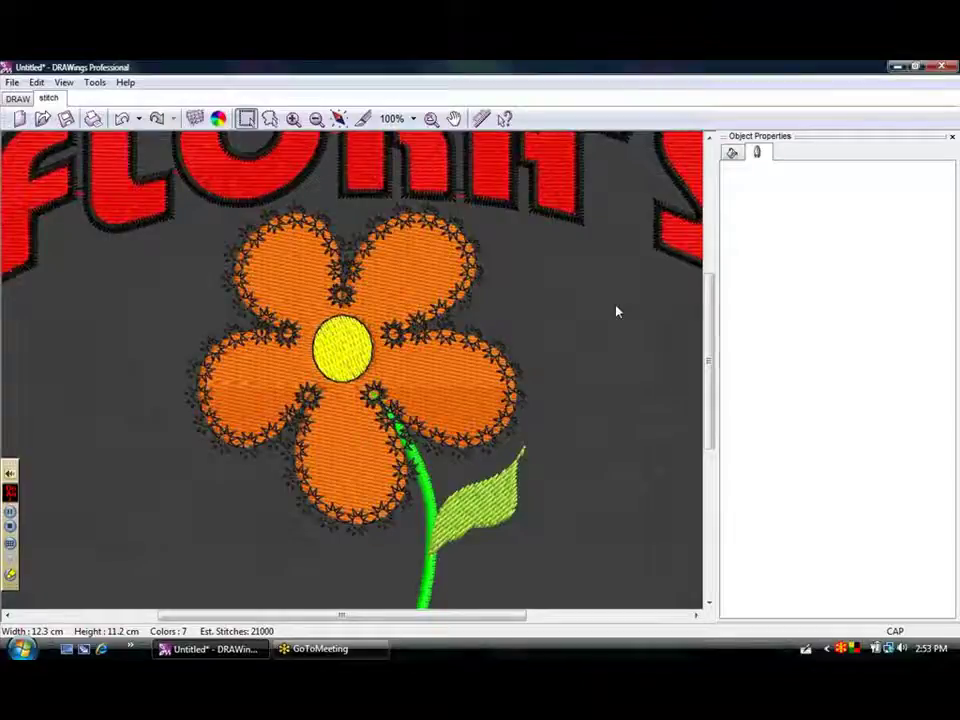
{"action": "scroll", "coordinate": [603, 317], "scroll_direction": "down", "scroll_amount": 3}
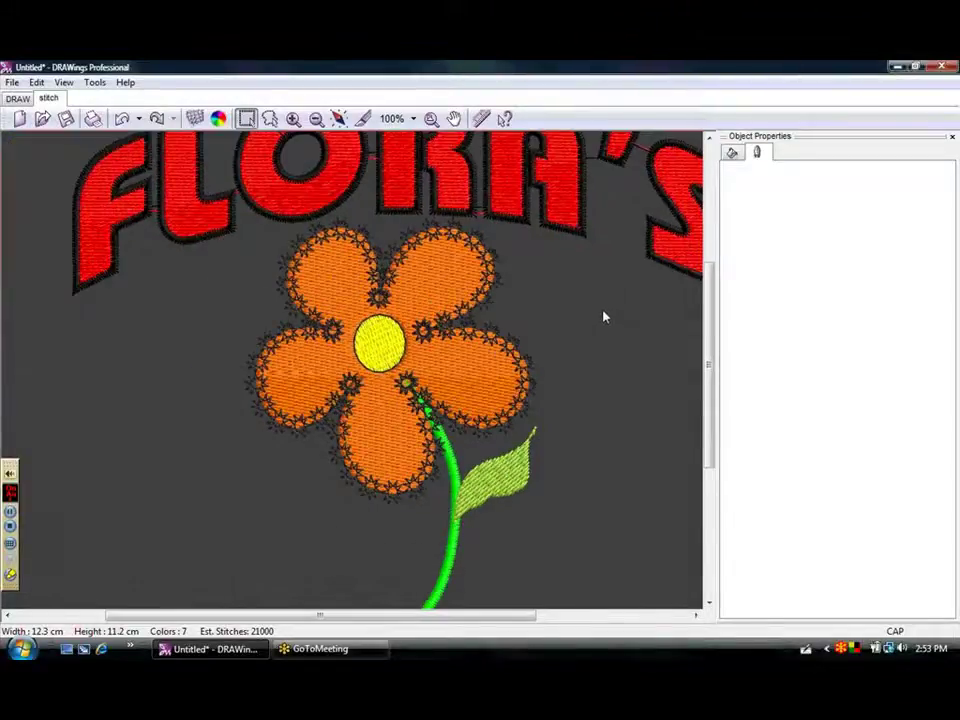
{"action": "scroll", "coordinate": [603, 317], "scroll_direction": "down", "scroll_amount": 1}
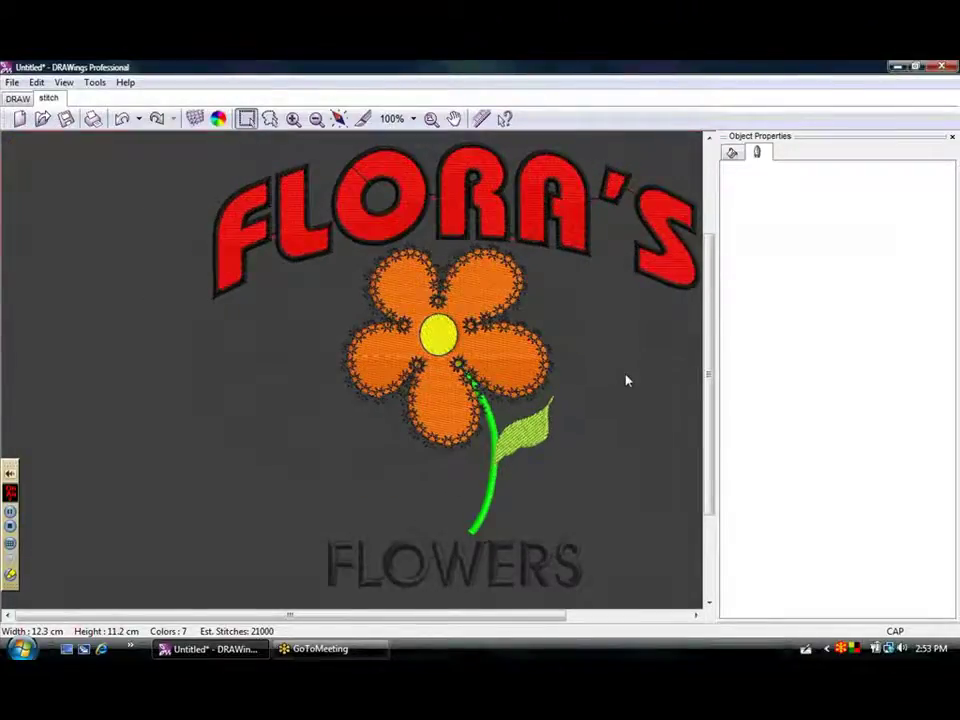
{"action": "scroll", "coordinate": [643, 380], "scroll_direction": "down", "scroll_amount": 1}
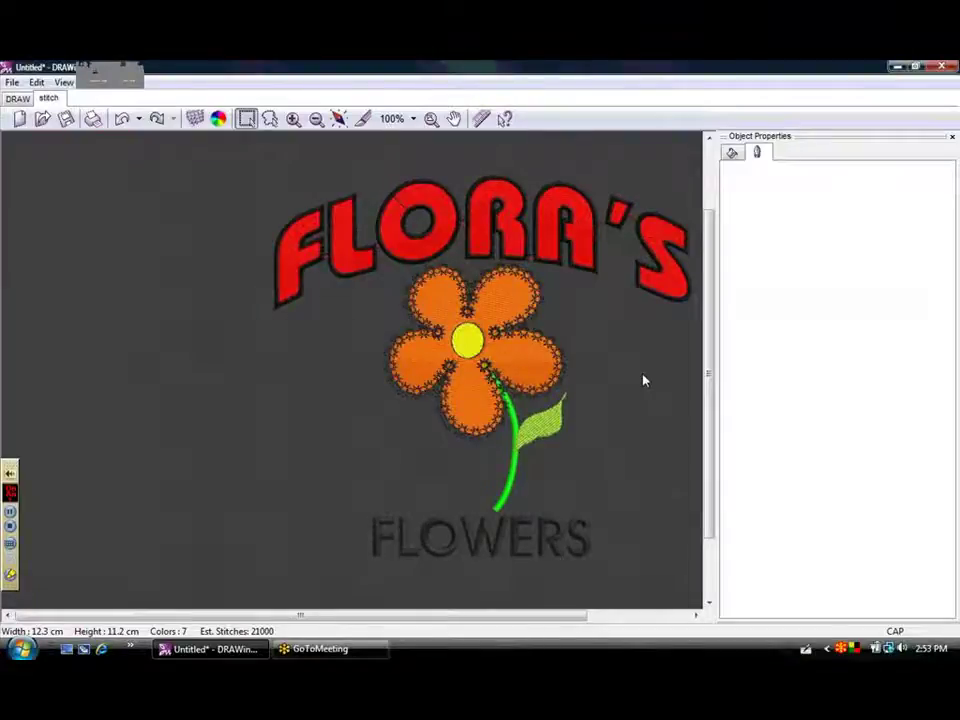
{"action": "key", "text": "h"}
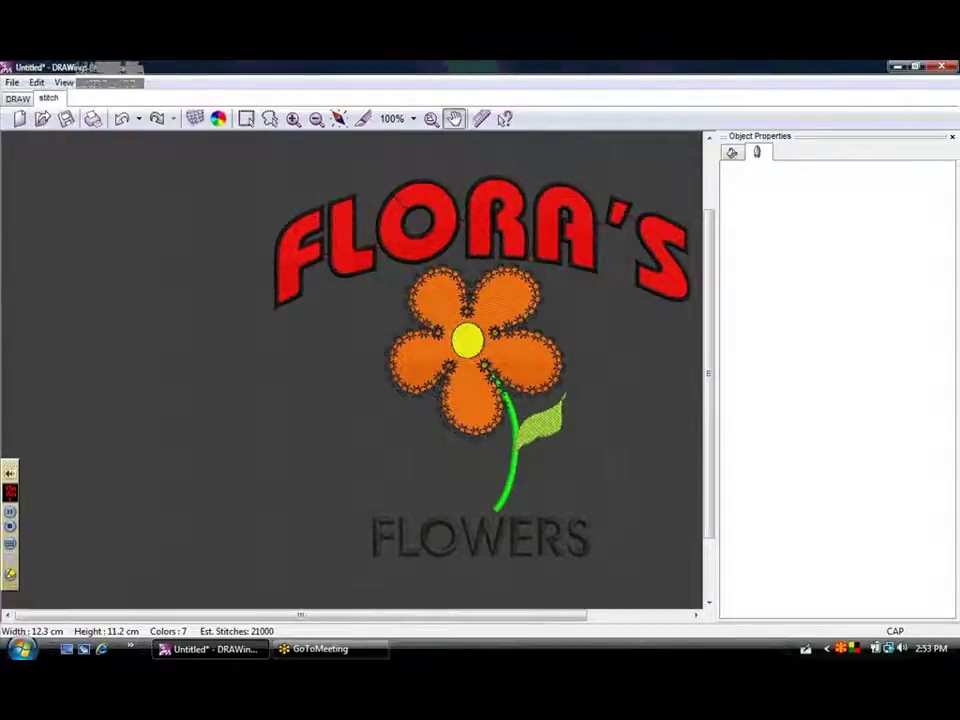
{"action": "left_click_drag", "start_coordinate": [648, 379], "coordinate": [548, 377]}
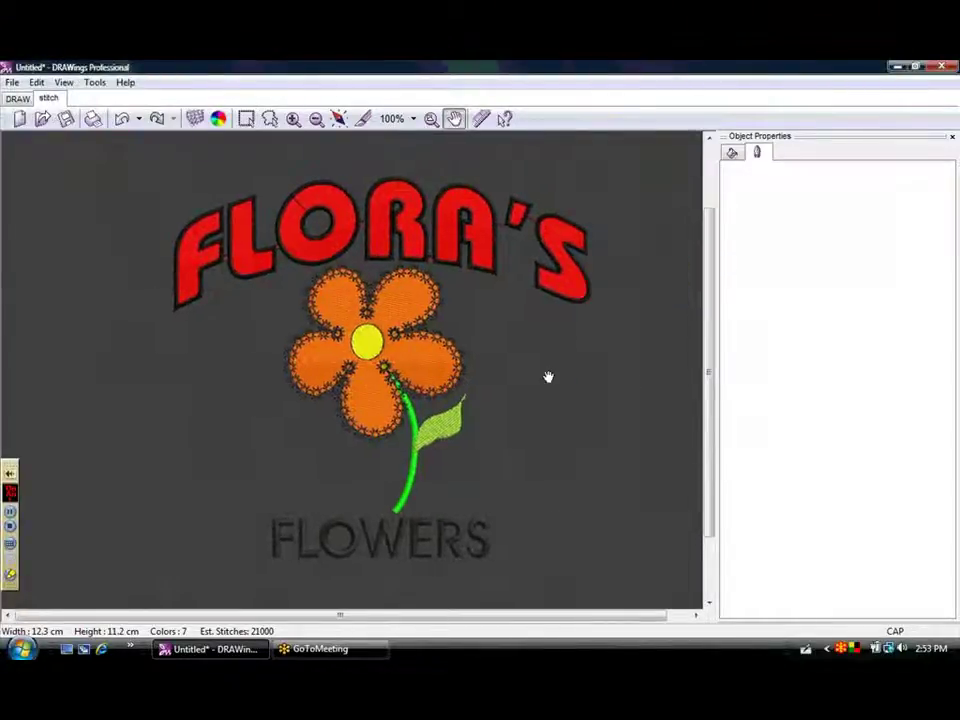
{"action": "key", "text": "Escape"}
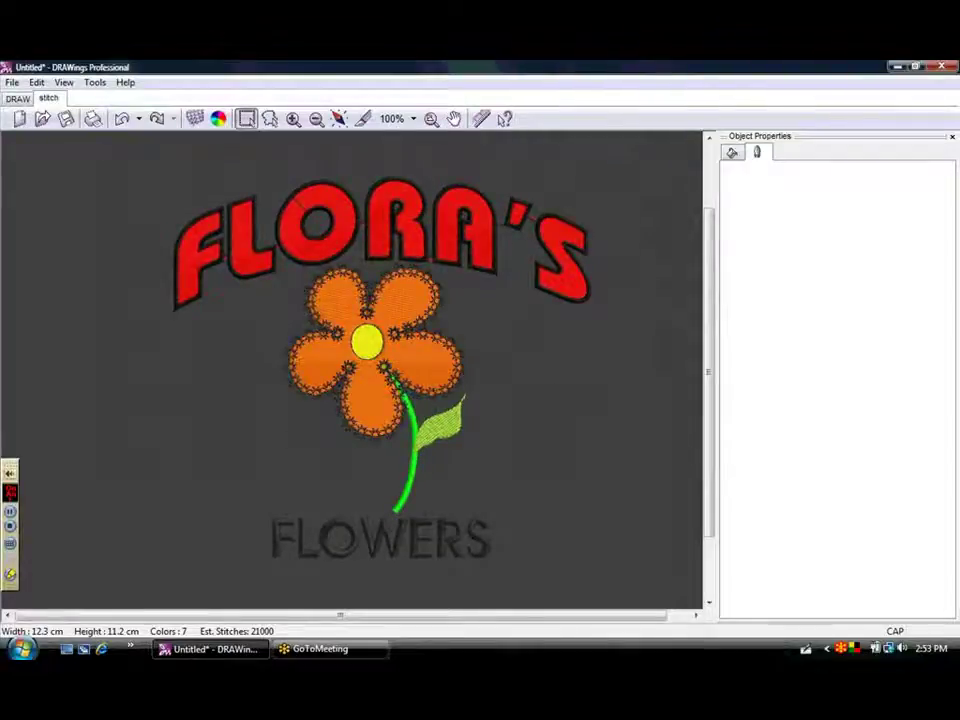
Review the embroidery machine file formats available for saving the design, and exit without saving.
{"action": "left_click", "coordinate": [12, 82]}
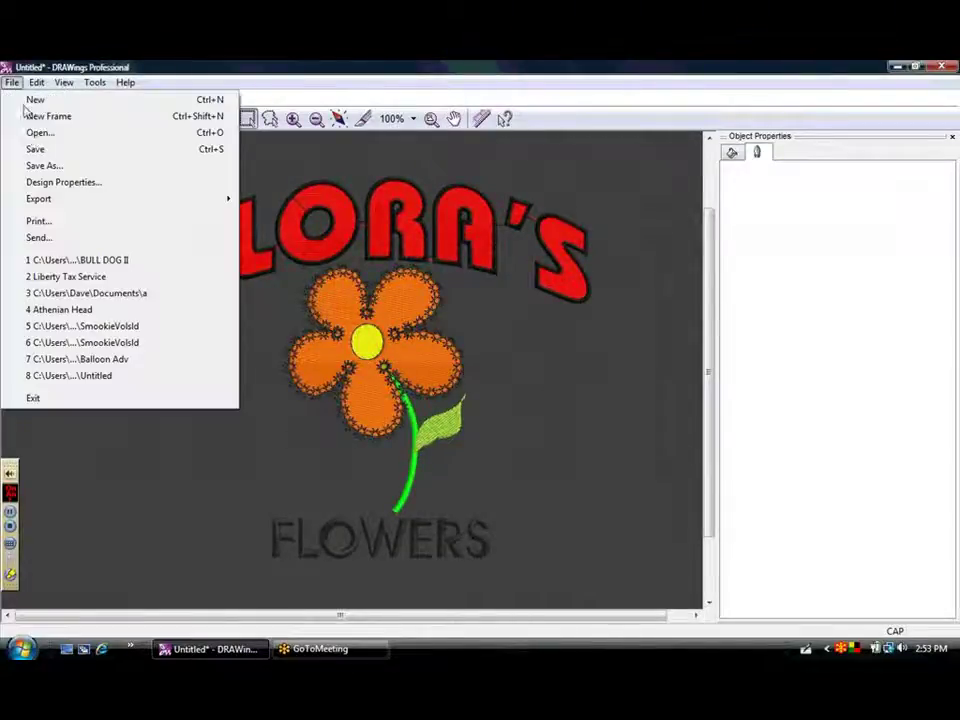
{"action": "left_click", "coordinate": [40, 165]}
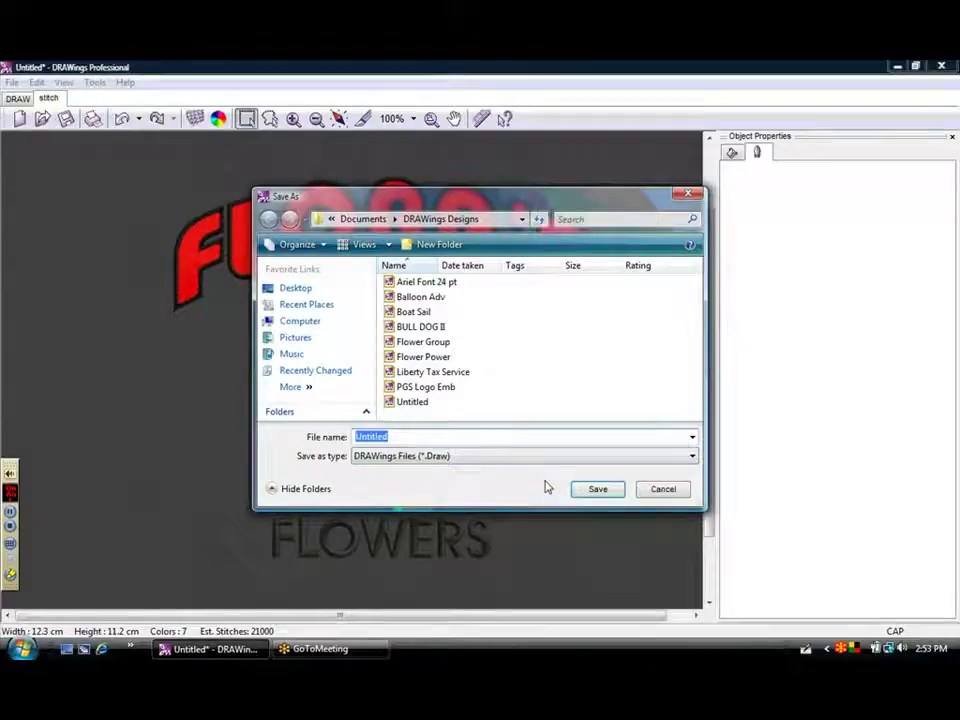
{"action": "left_click", "coordinate": [692, 458]}
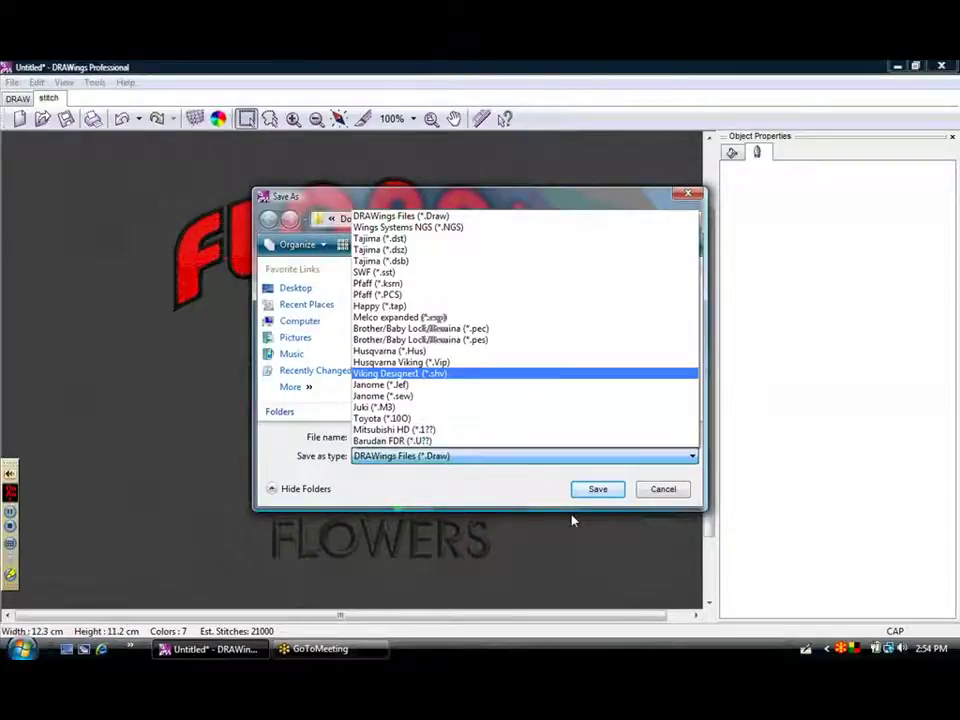
{"action": "left_click", "coordinate": [664, 496]}
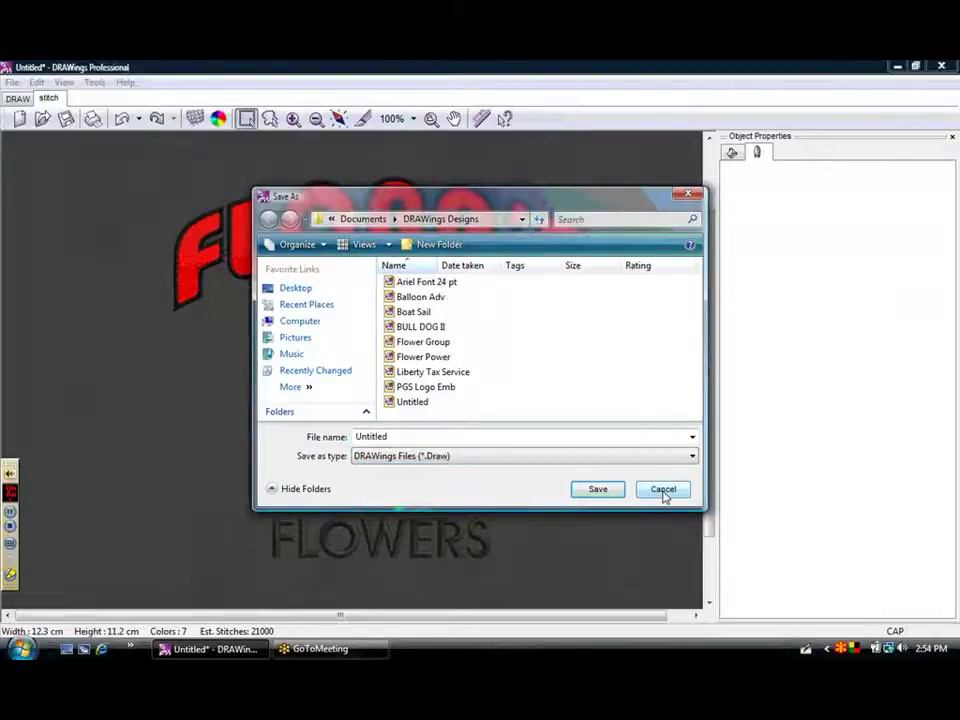
{"action": "left_click", "coordinate": [664, 491]}
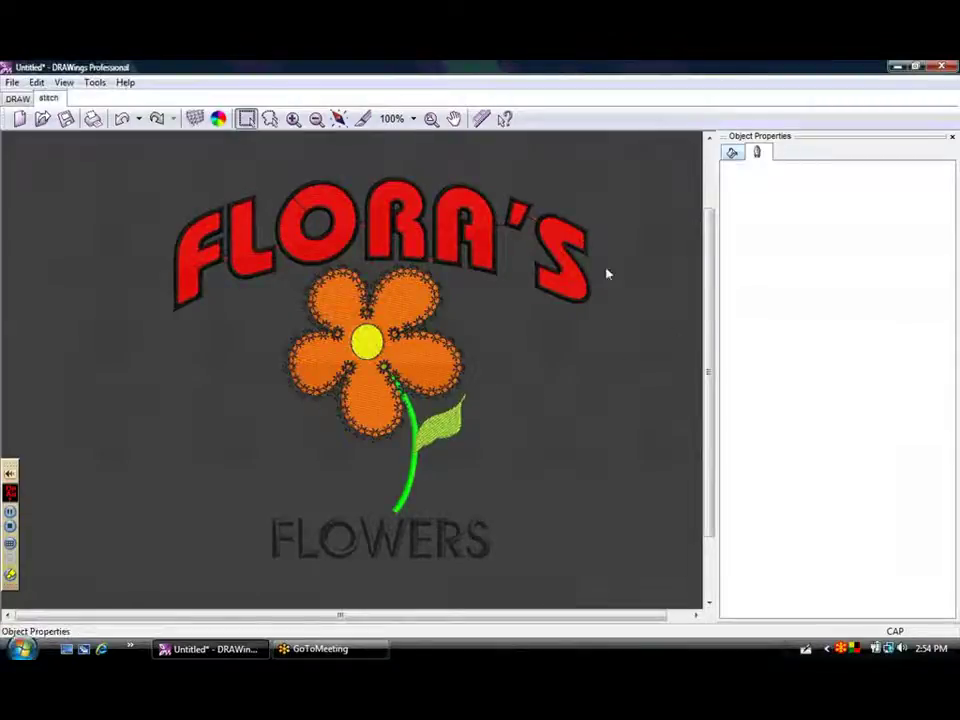
Return the design to drawing mode and deselect the "FLOWERS" text.
{"action": "left_click", "coordinate": [16, 99]}
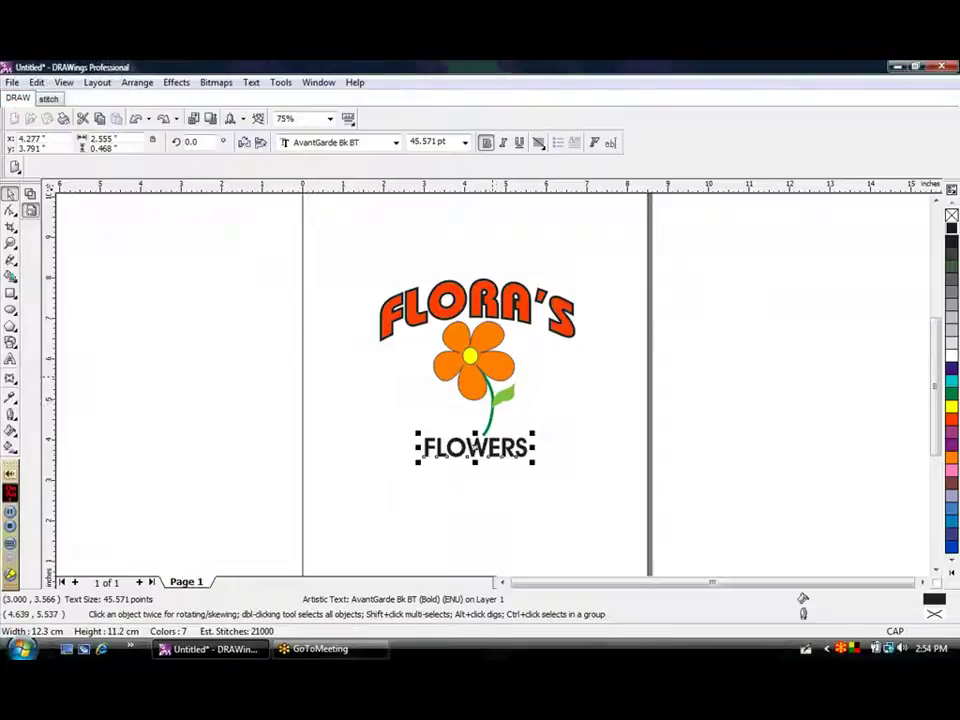
{"action": "left_click", "coordinate": [559, 428]}
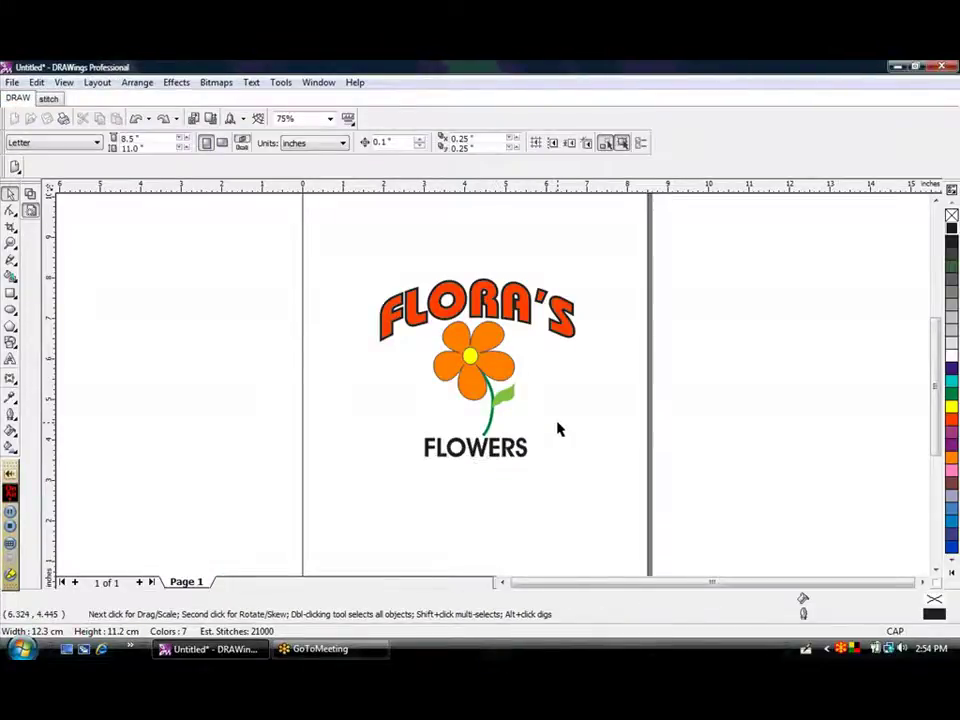